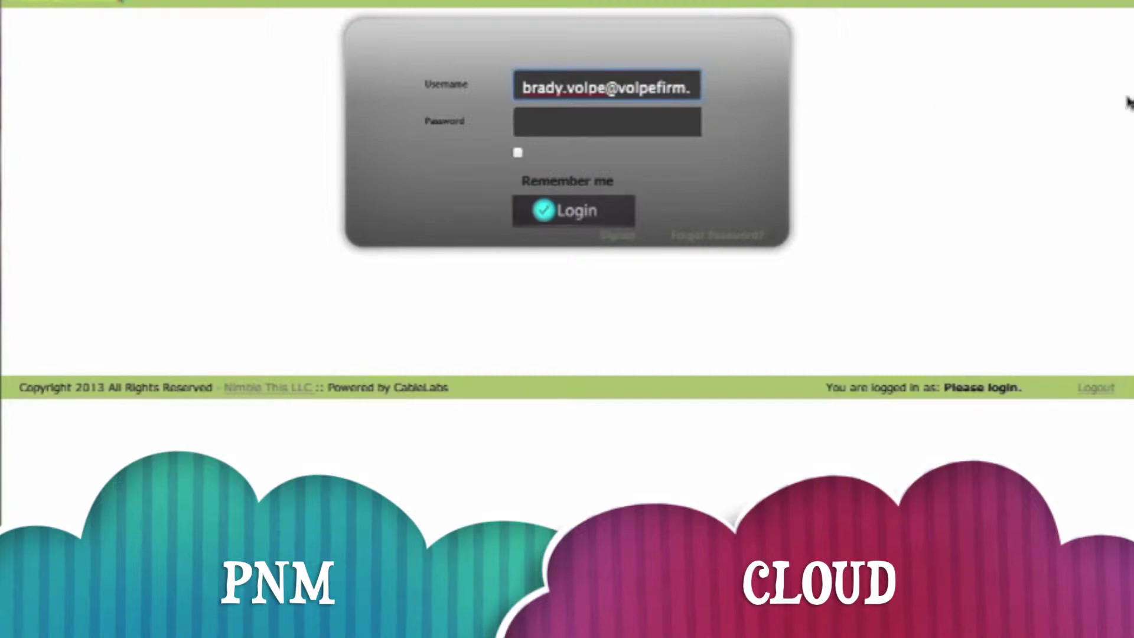
Sign in to PNM Cloud by completing the username and entering the account password
{"action": "type", "text": "com"}
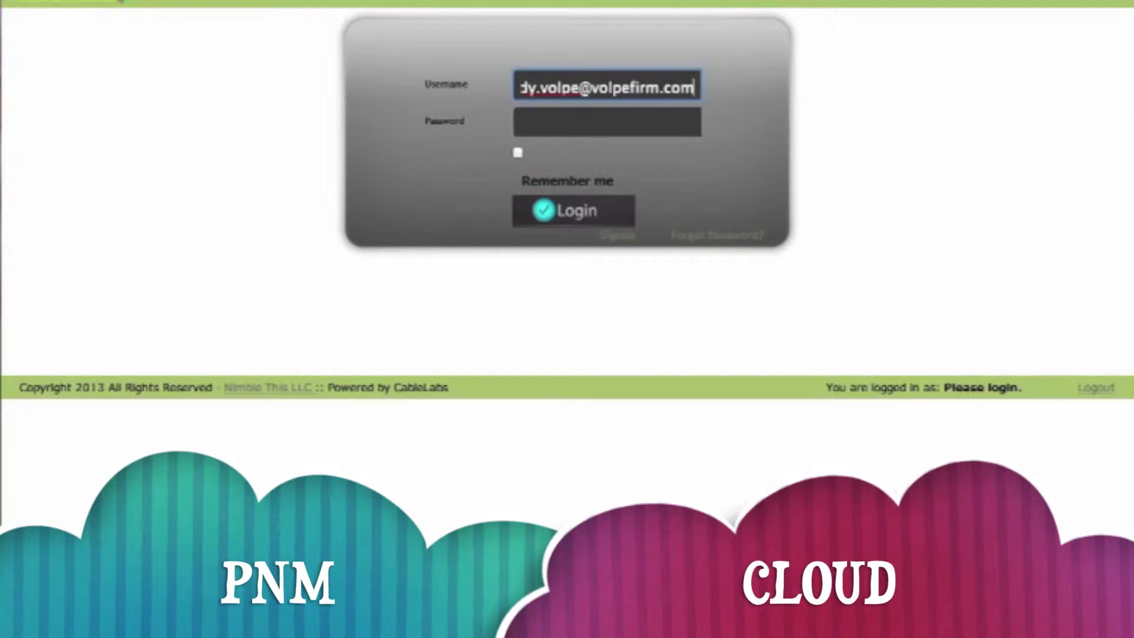
{"action": "key", "text": "Tab"}
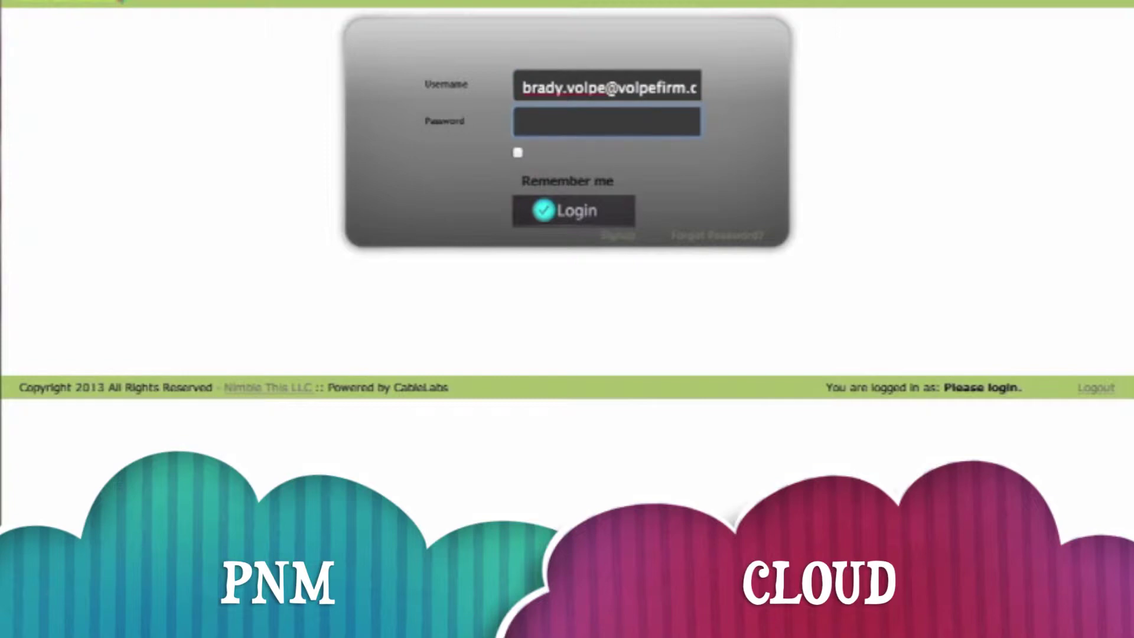
{"action": "type", "text": "••••••••"}
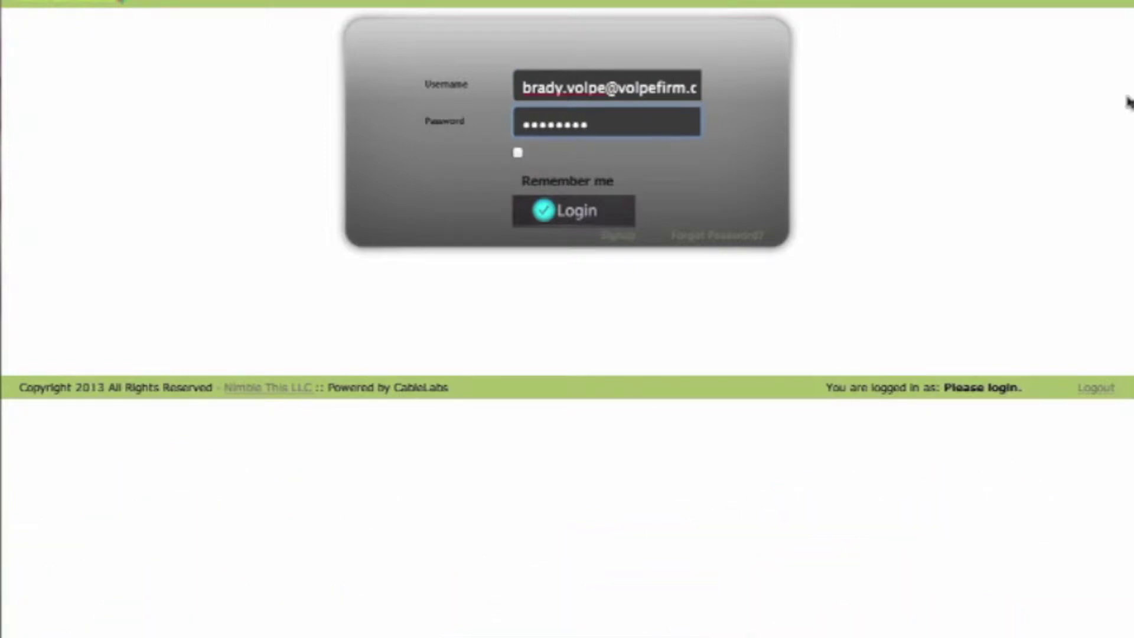
{"action": "left_click", "coordinate": [563, 214]}
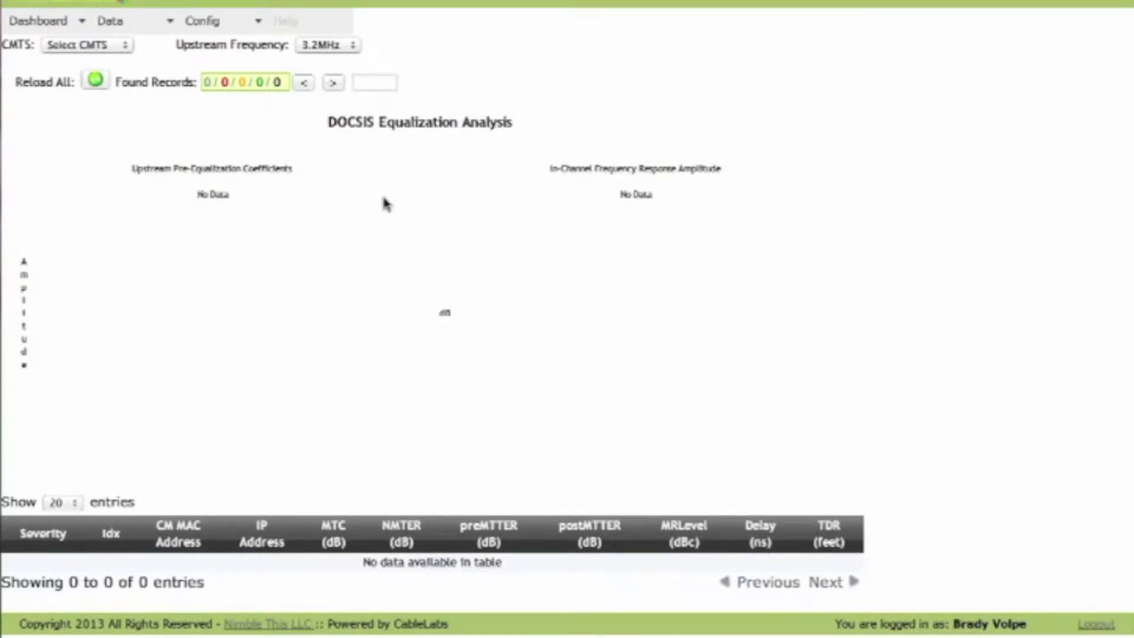
Load BCC CMTS 1's data, then switch the CMTS selection to BCC CMTS 2
{"action": "left_click", "coordinate": [126, 46]}
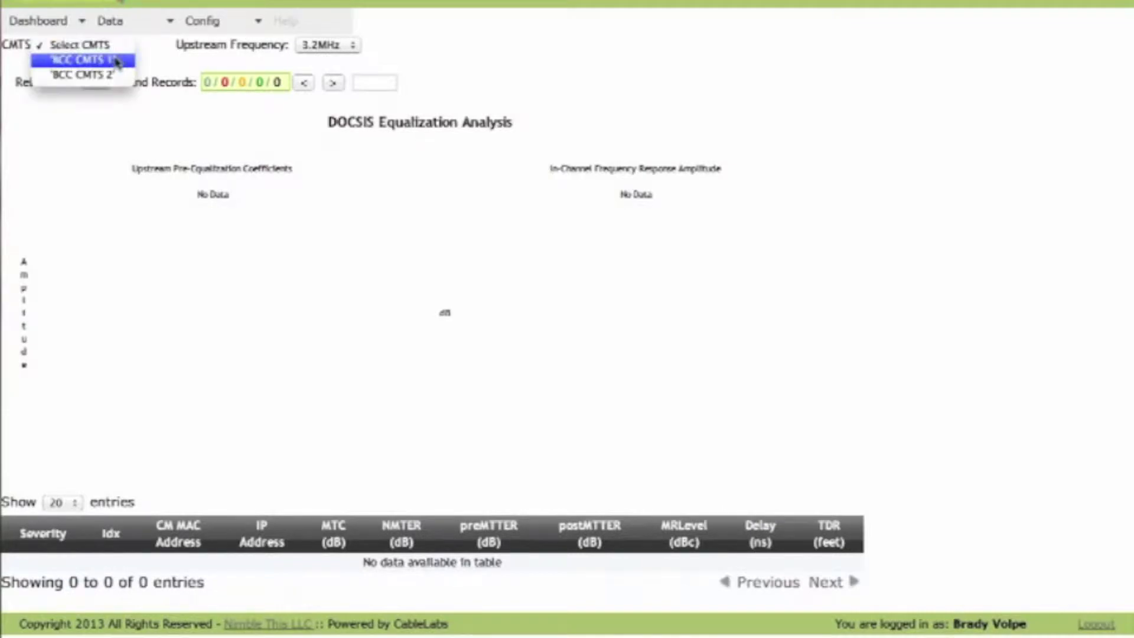
{"action": "left_click", "coordinate": [116, 60]}
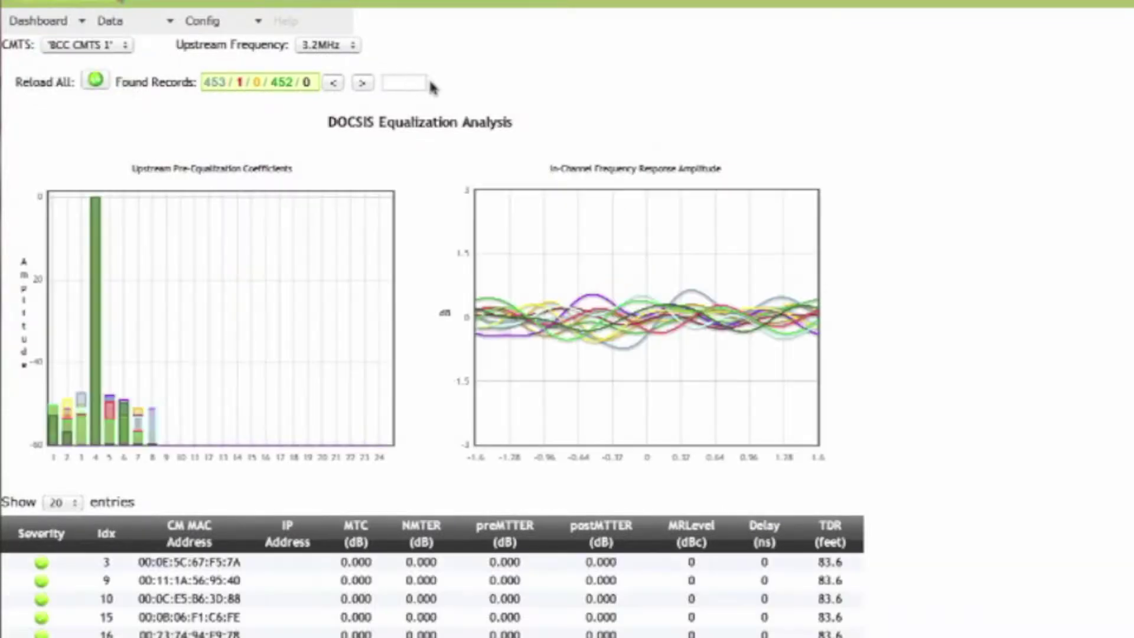
{"action": "left_click", "coordinate": [125, 46]}
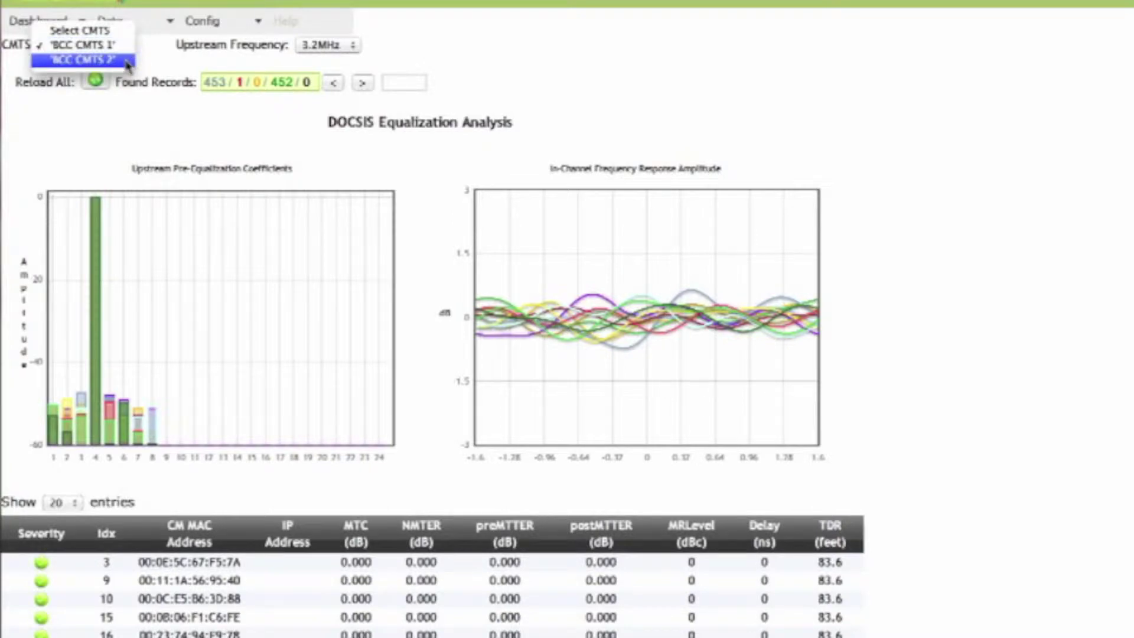
{"action": "left_click", "coordinate": [124, 61]}
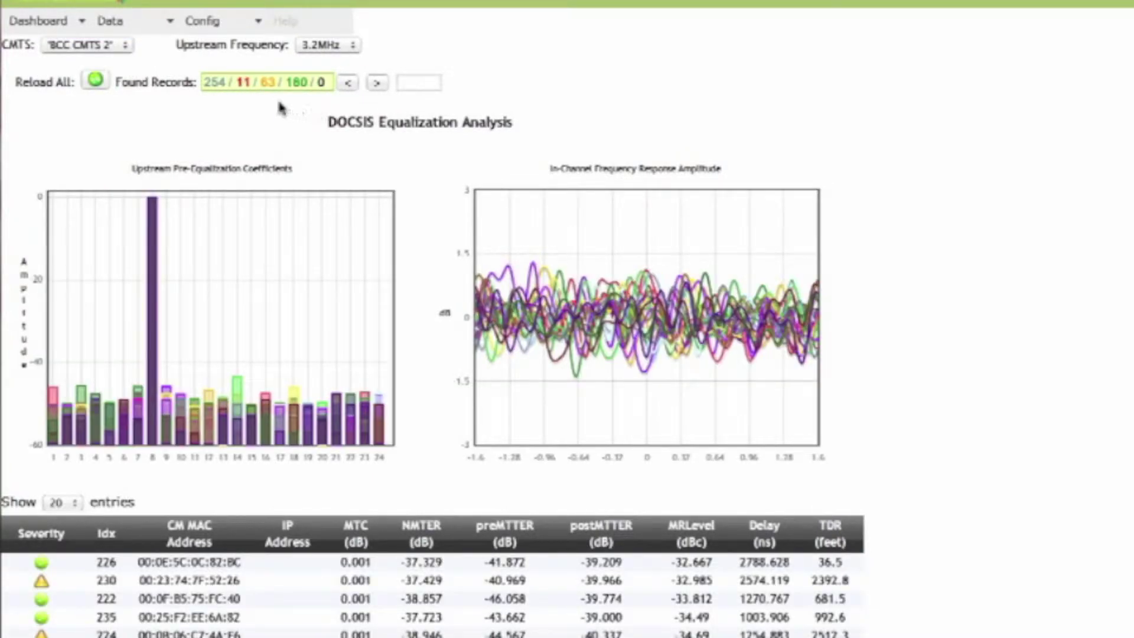
Filter CMTS 2's records by severity in turn: red (11), green (180), then yellow (63)
{"action": "mouse_move", "coordinate": [218, 95]}
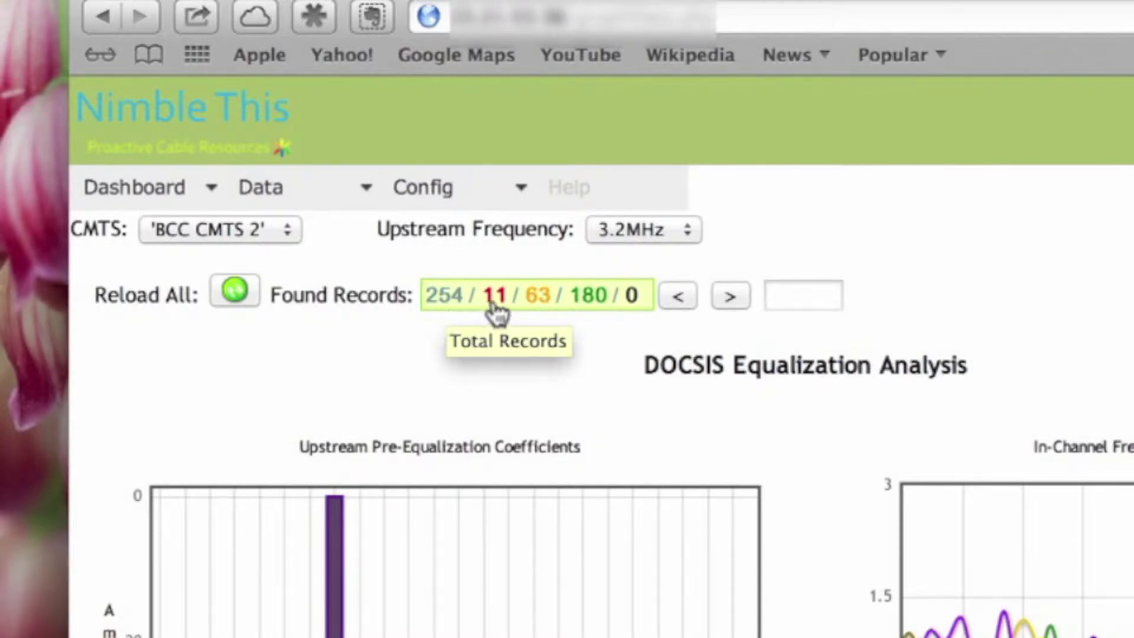
{"action": "mouse_move", "coordinate": [499, 304]}
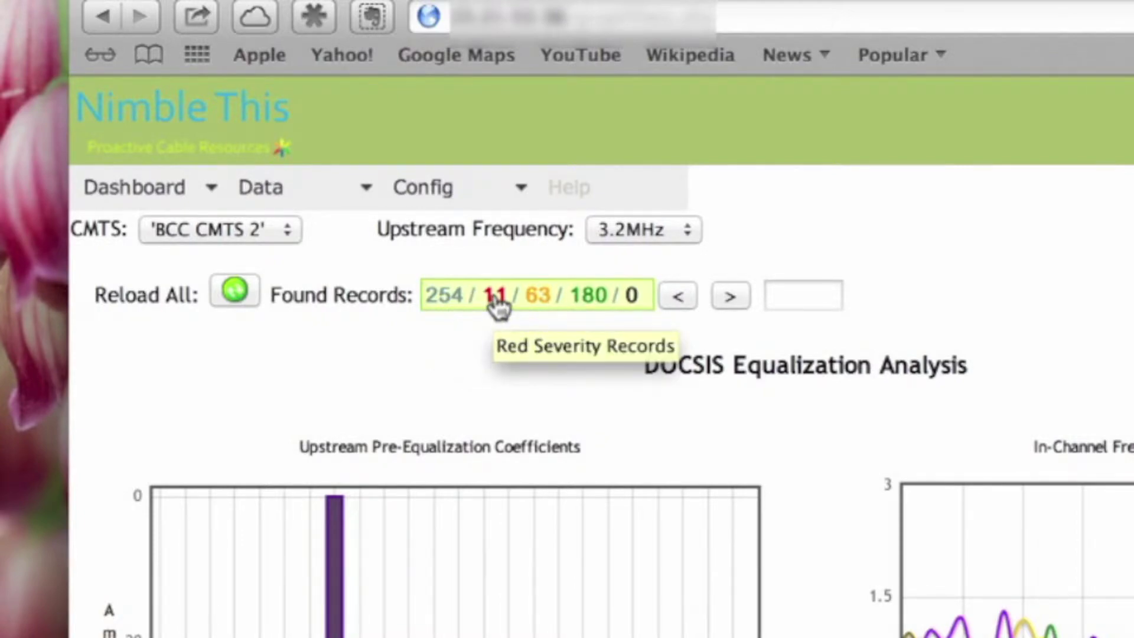
{"action": "left_click", "coordinate": [499, 296]}
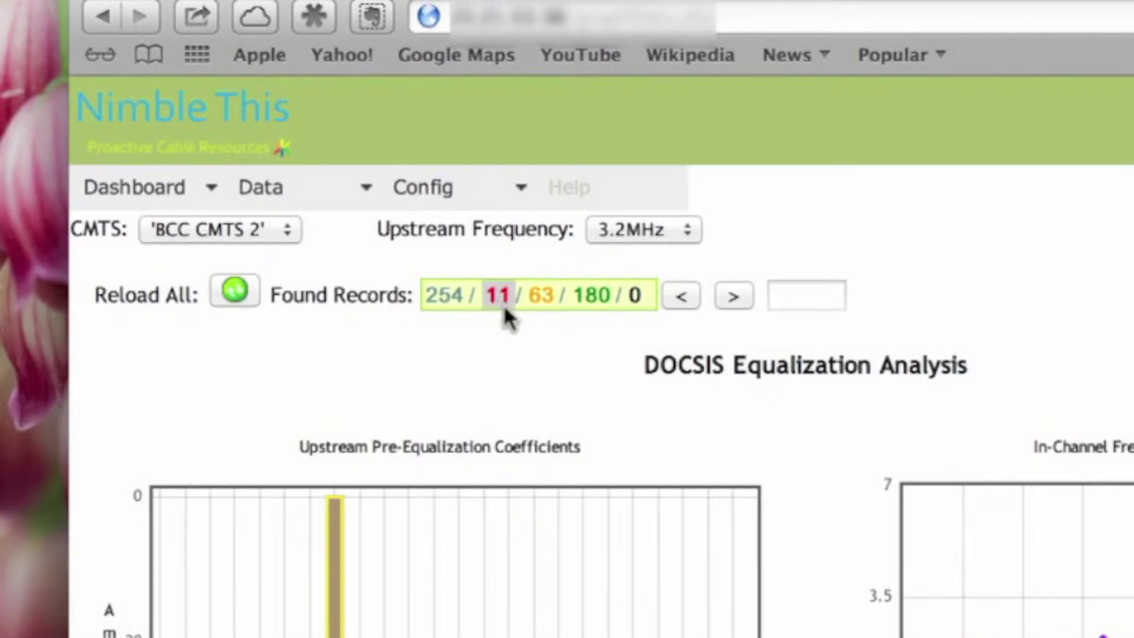
{"action": "scroll", "coordinate": [542, 353], "scroll_direction": "down", "scroll_amount": 3}
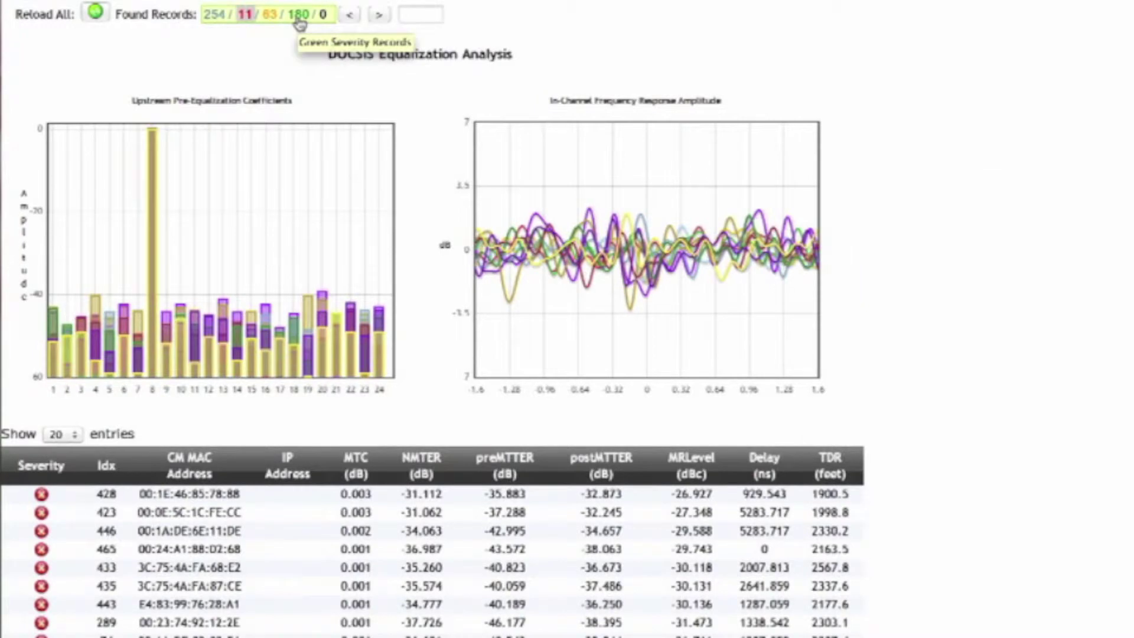
{"action": "left_click", "coordinate": [299, 24]}
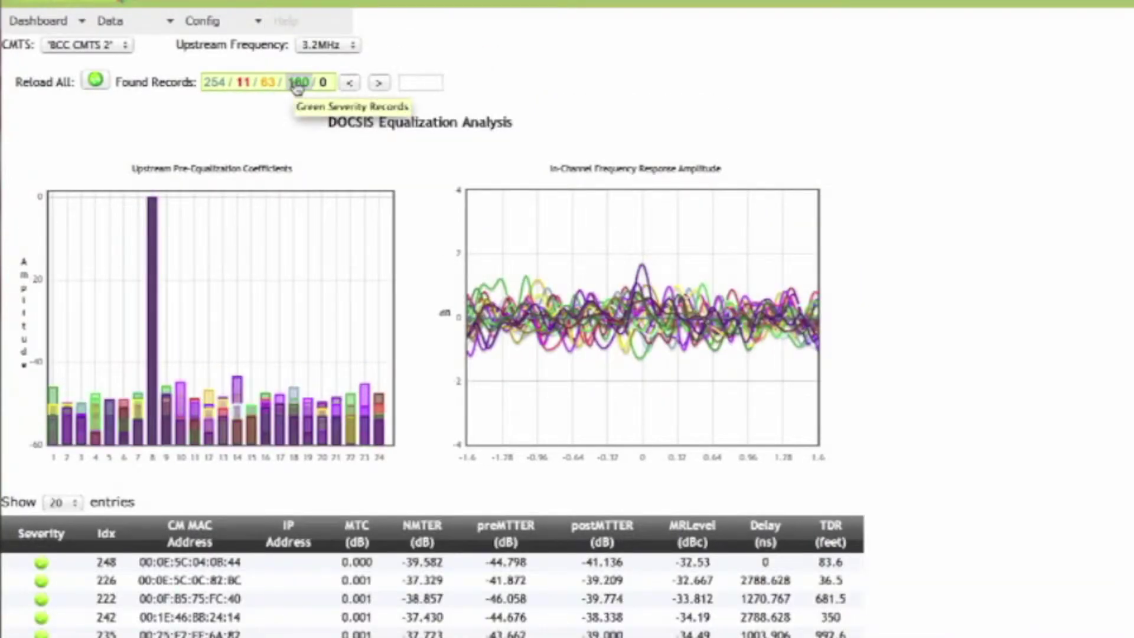
{"action": "left_click", "coordinate": [268, 82]}
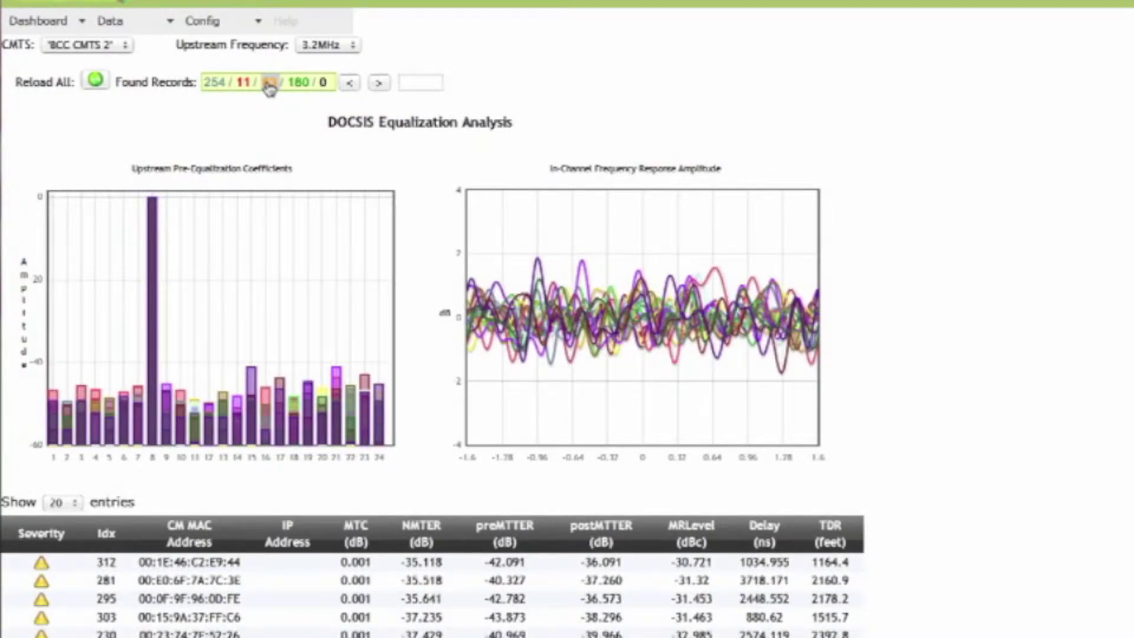
Filter to the 11 red-severity modems and chart modem 428's equalization alone
{"action": "left_click", "coordinate": [245, 82]}
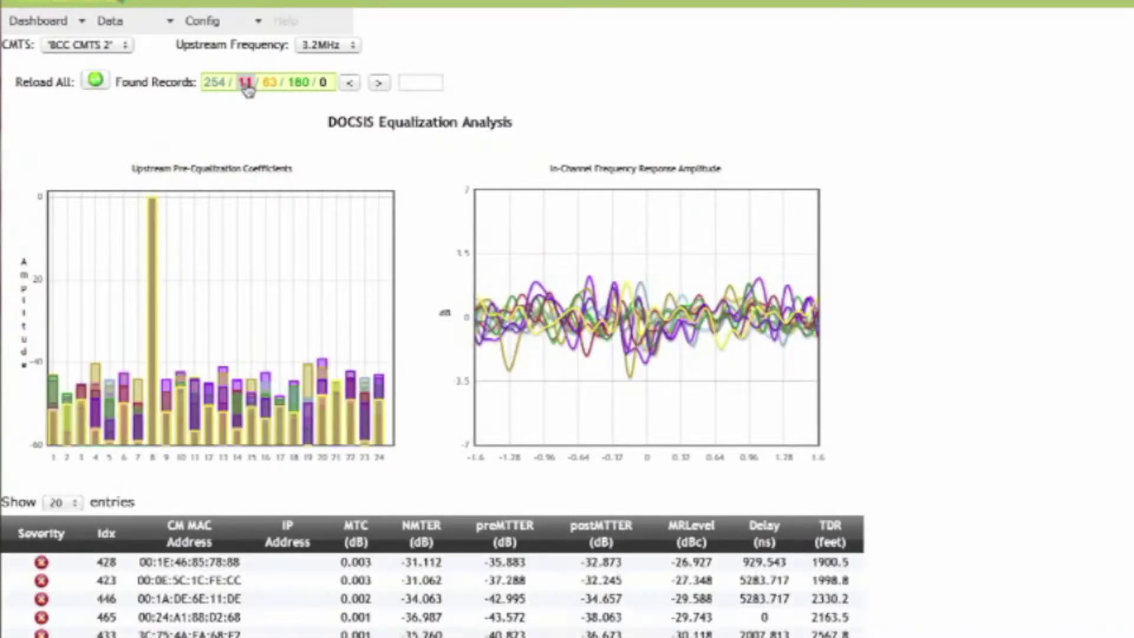
{"action": "scroll", "coordinate": [253, 153], "scroll_direction": "down", "scroll_amount": 2}
{"action": "left_click", "coordinate": [182, 480]}
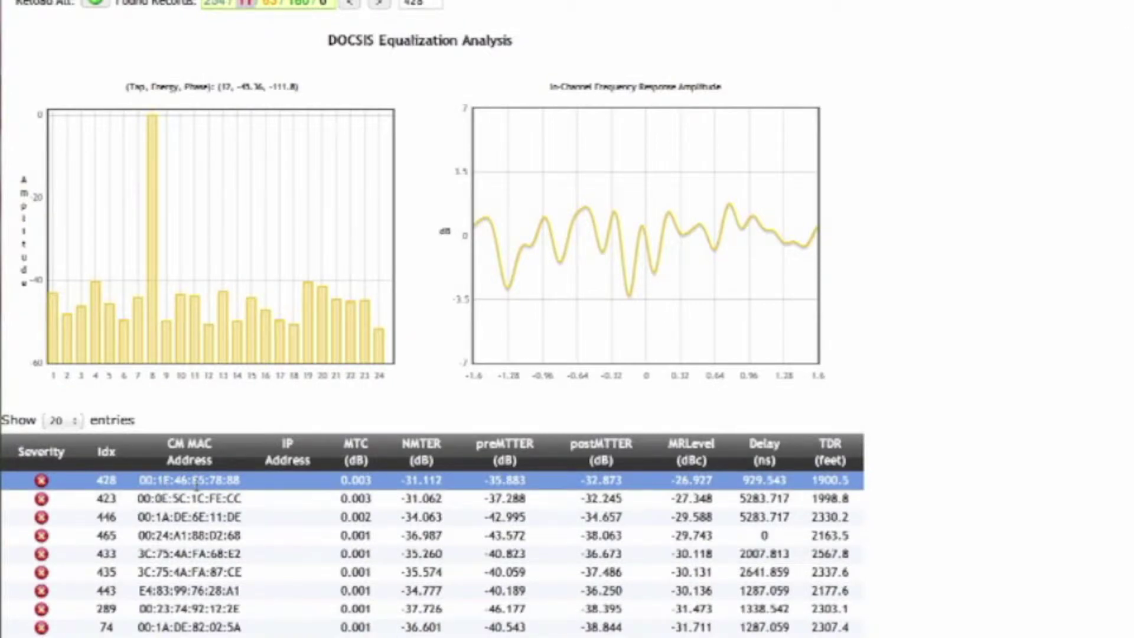
Chart modems 423, 446, 465 and 433 in turn, then highlight the TDR (feet) heading
{"action": "left_click", "coordinate": [187, 499]}
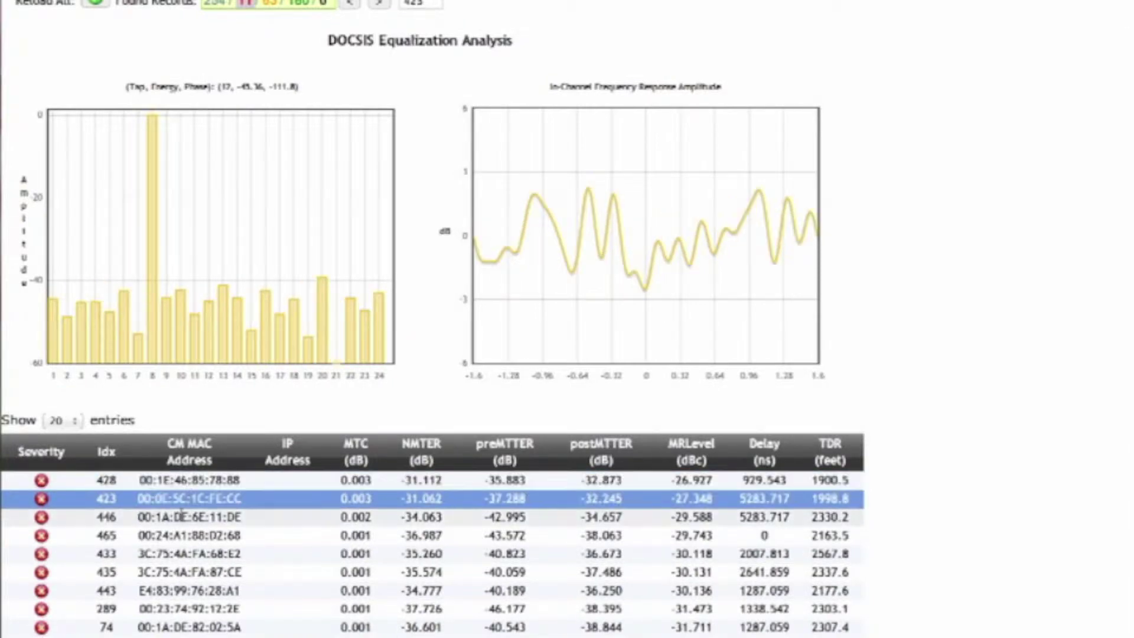
{"action": "left_click", "coordinate": [183, 516]}
{"action": "left_click", "coordinate": [178, 535]}
{"action": "left_click", "coordinate": [167, 553]}
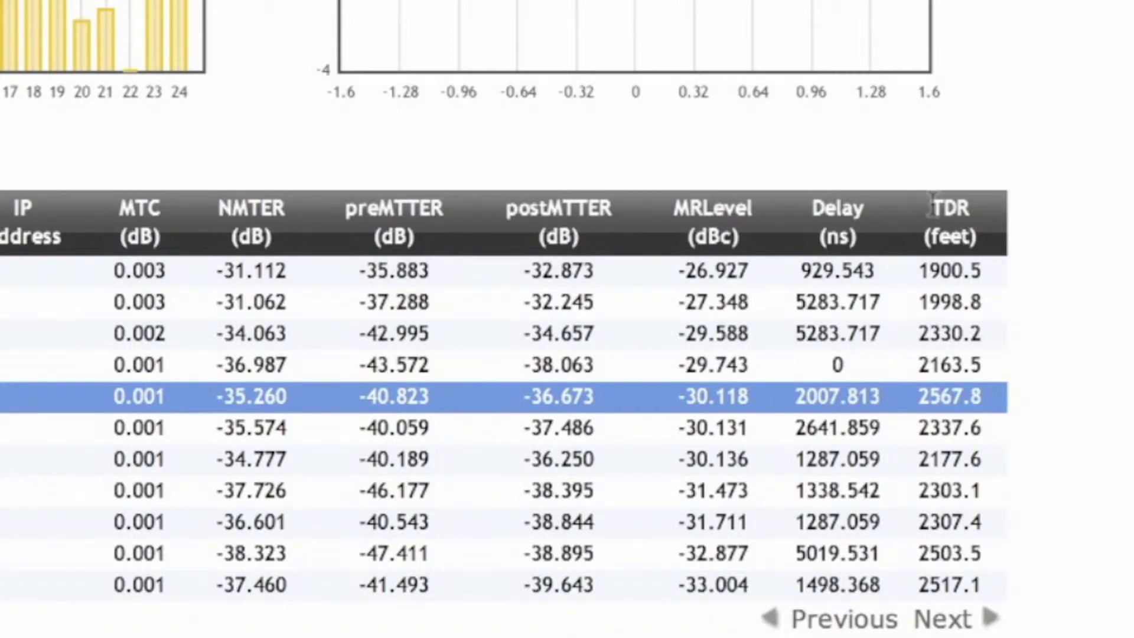
{"action": "left_click_drag", "start_coordinate": [931, 207], "coordinate": [979, 207]}
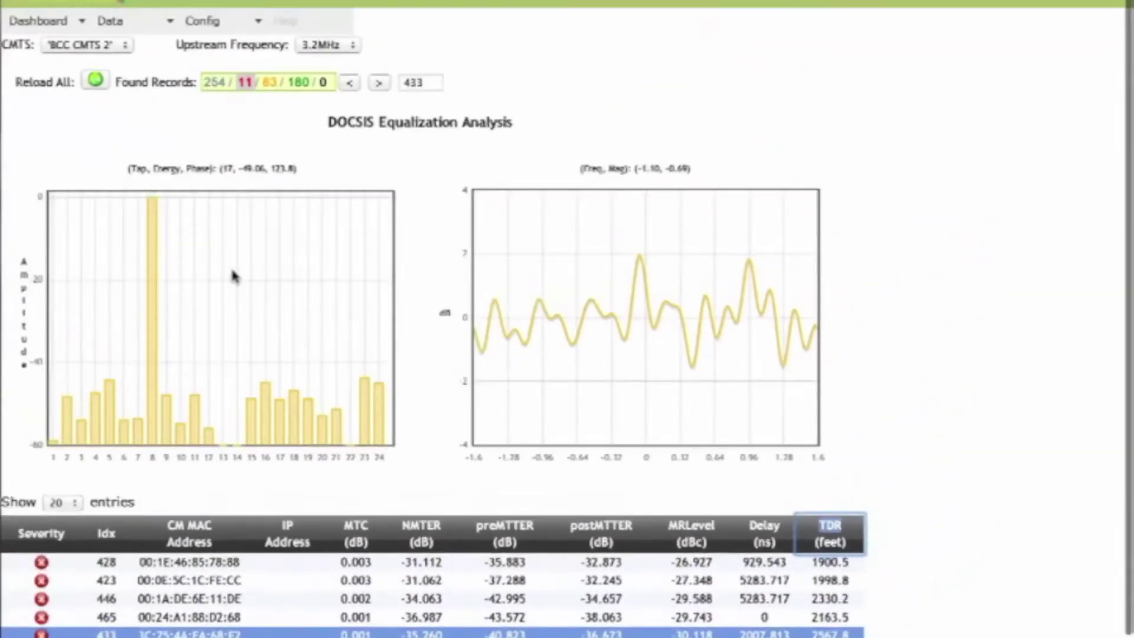
{"action": "left_click", "coordinate": [30, 21]}
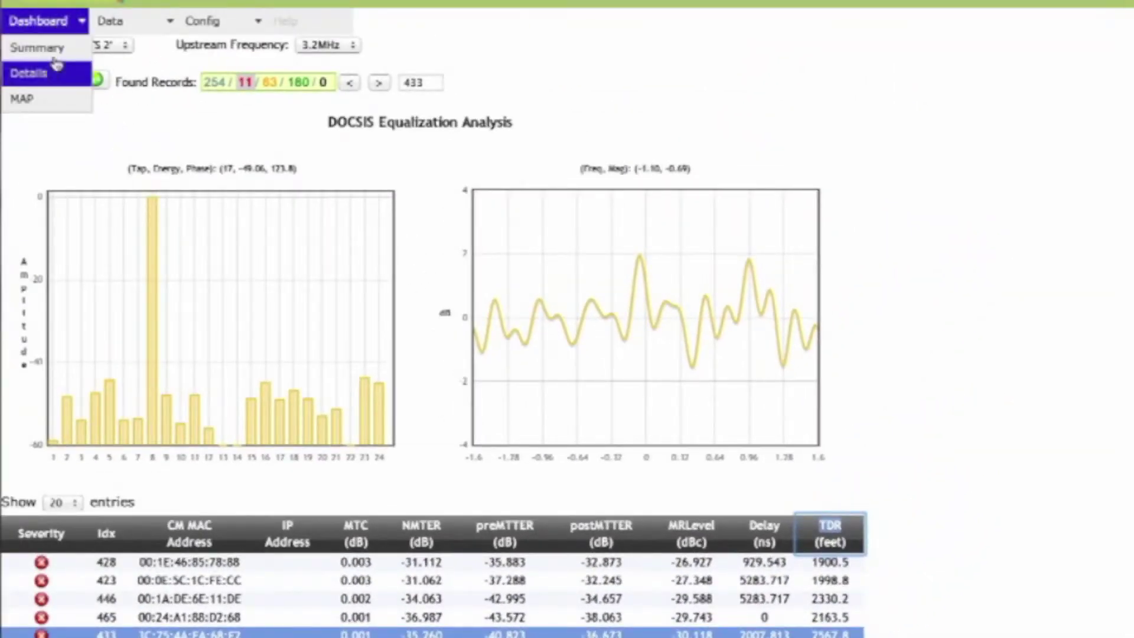
Map BCC CMTS 2's modems with the noActionRequired and highMonitoringFrequency marker layers hidden
{"action": "left_click", "coordinate": [24, 100]}
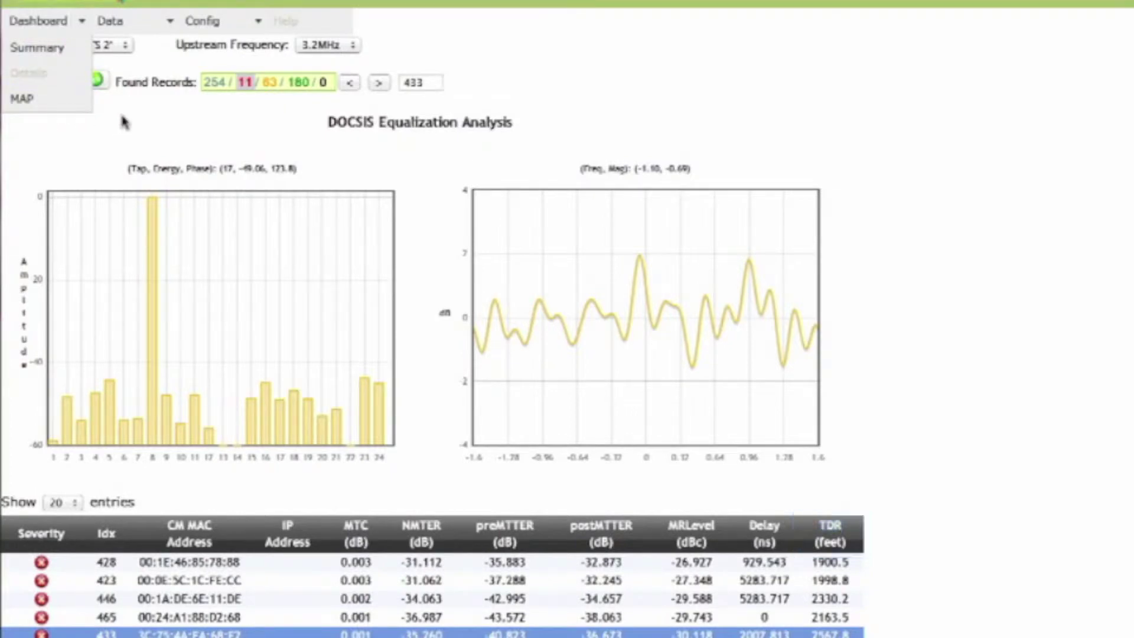
{"action": "left_click", "coordinate": [42, 21]}
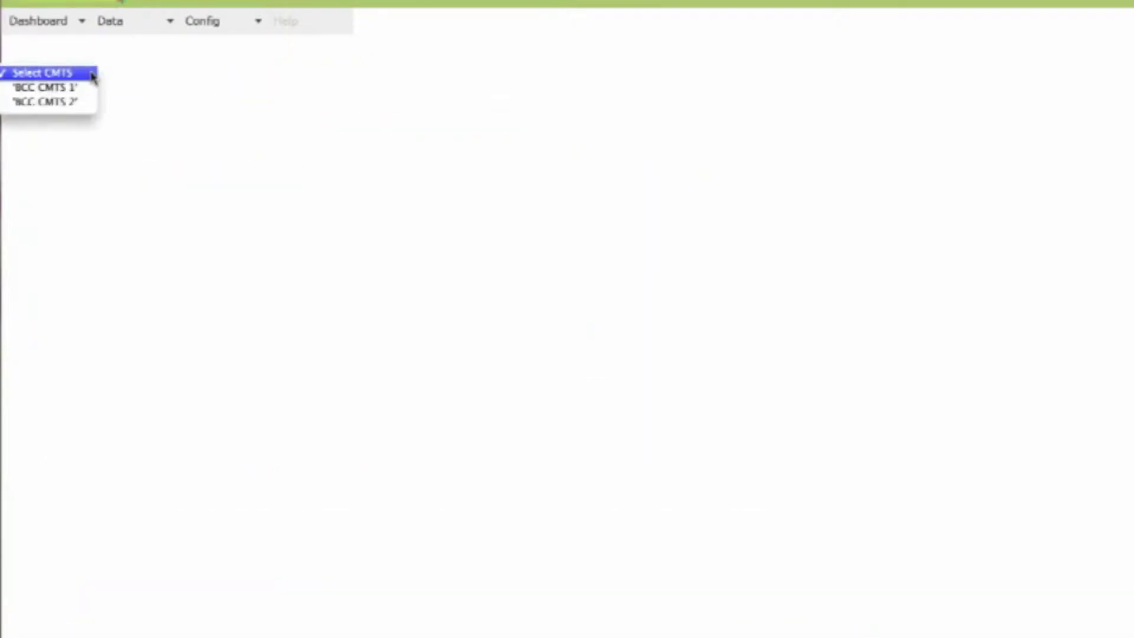
{"action": "left_click", "coordinate": [73, 104]}
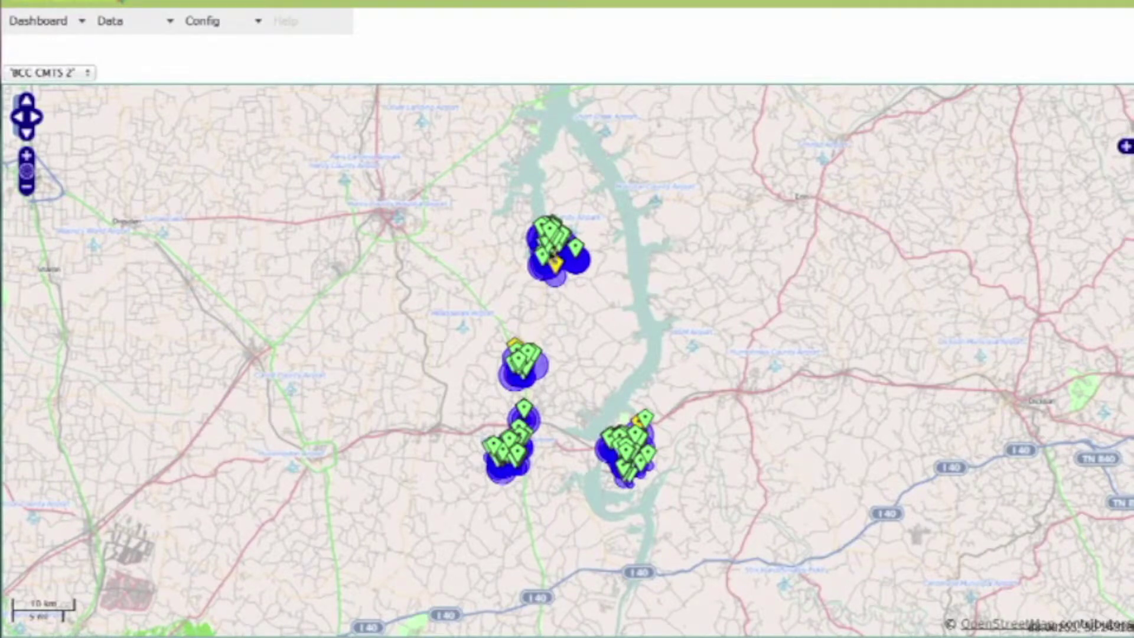
{"action": "left_click", "coordinate": [1124, 148]}
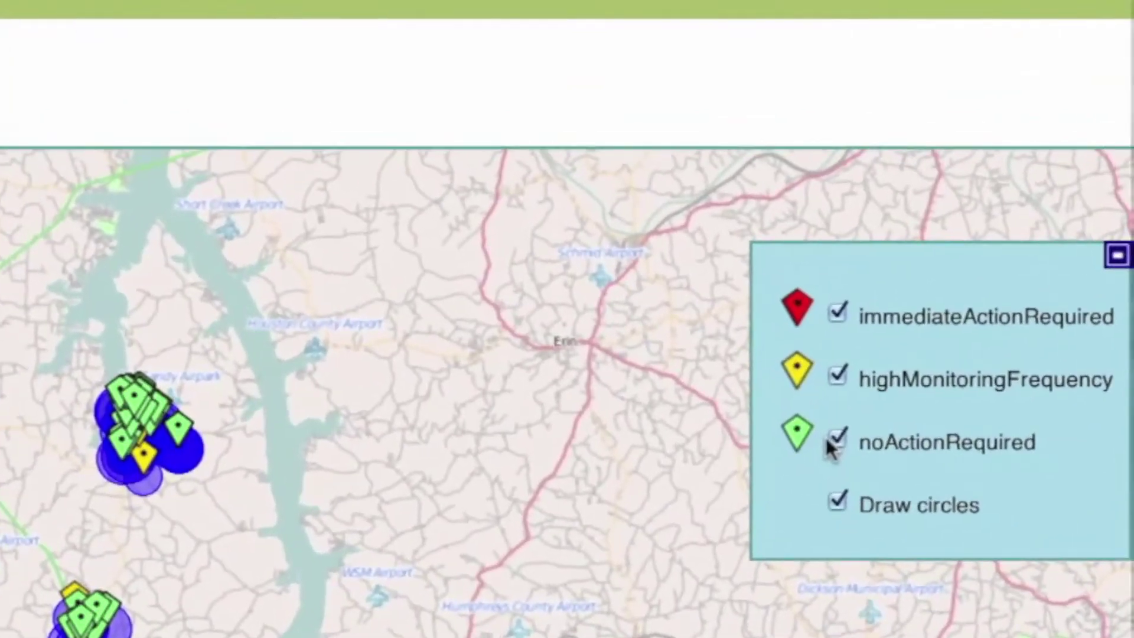
{"action": "left_click", "coordinate": [833, 443]}
{"action": "left_click", "coordinate": [835, 376]}
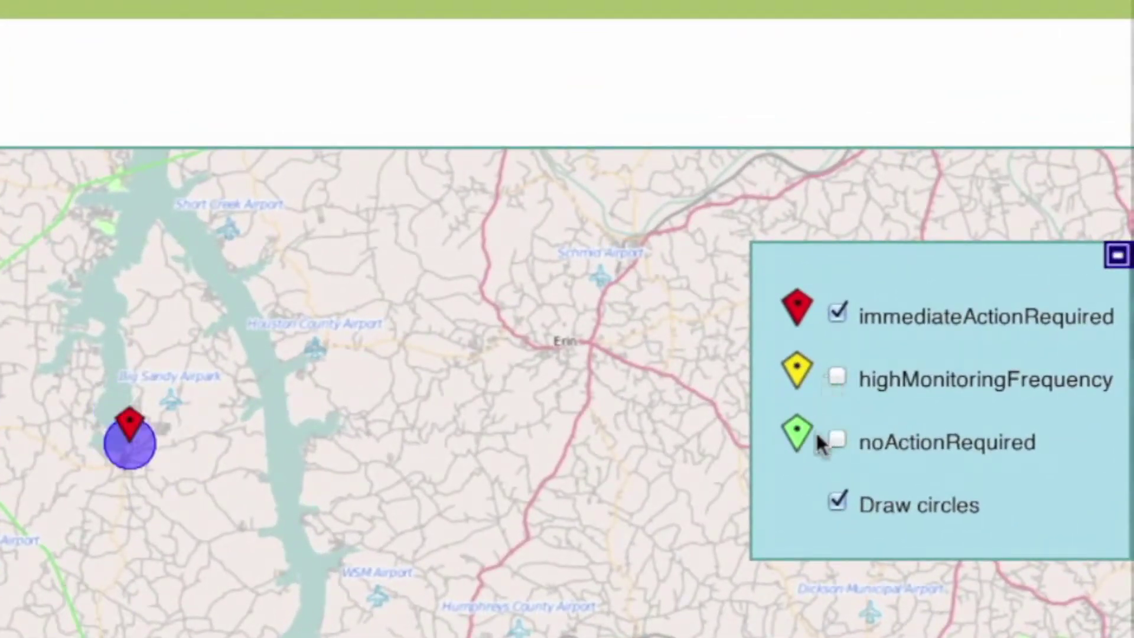
Zoom onto the New Johnsonville red-marker cluster, toggling Draw circles off and back on
{"action": "left_click", "coordinate": [1118, 255]}
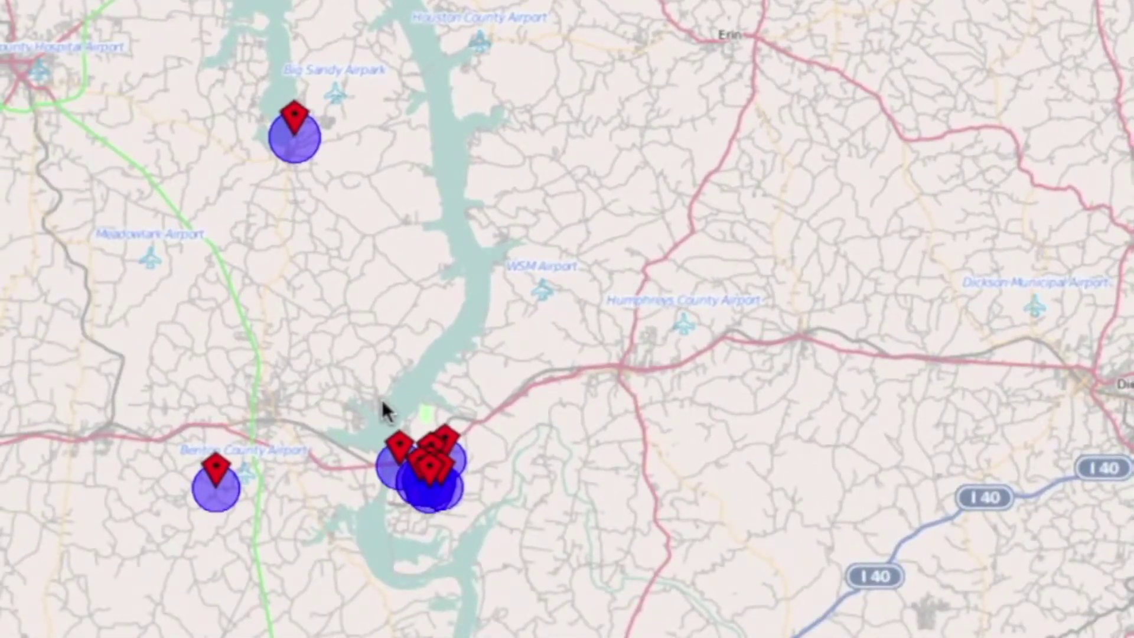
{"action": "mouse_move", "coordinate": [341, 388]}
{"action": "left_mouse_down"}
{"action": "mouse_move", "coordinate": [461, 527]}
{"action": "mouse_move", "coordinate": [506, 542]}
{"action": "left_mouse_up"}
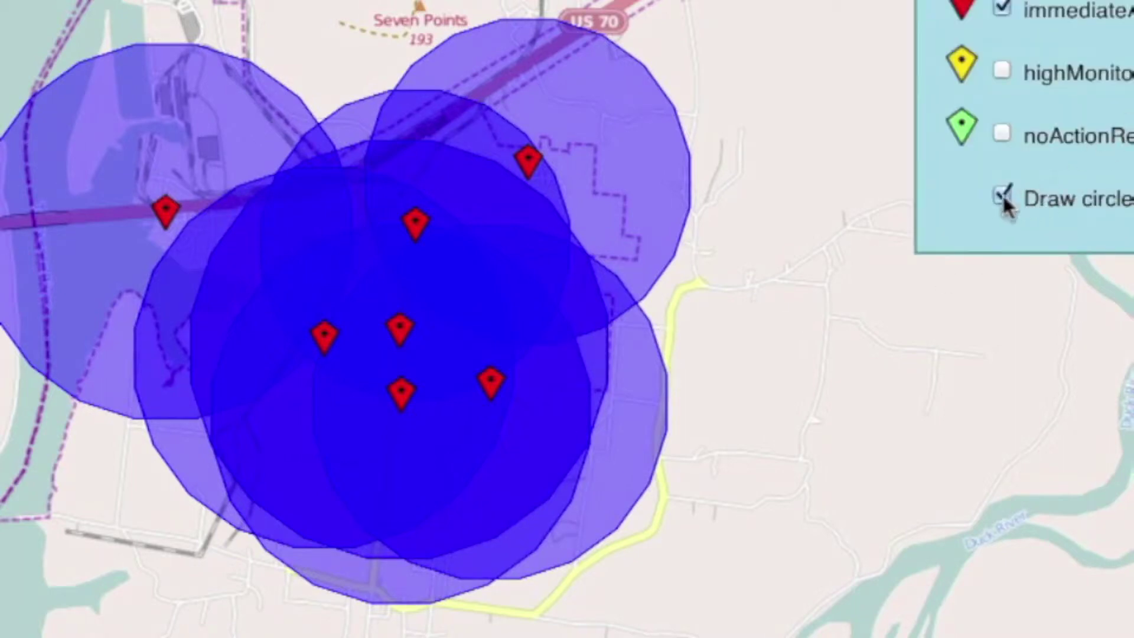
{"action": "left_click", "coordinate": [1002, 197]}
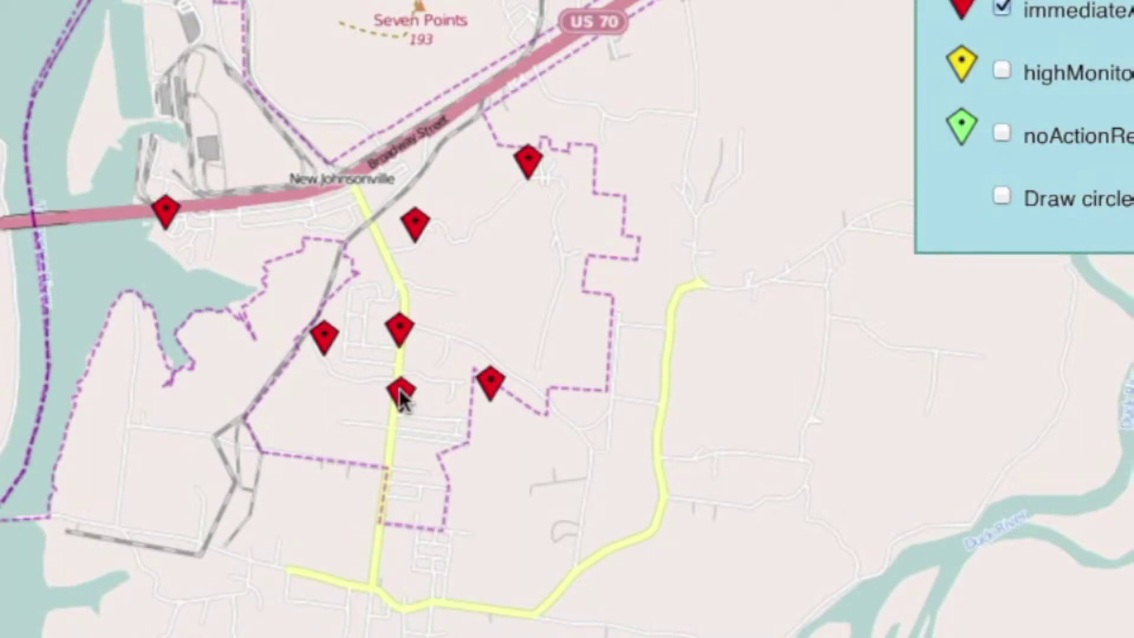
{"action": "mouse_move", "coordinate": [401, 397]}
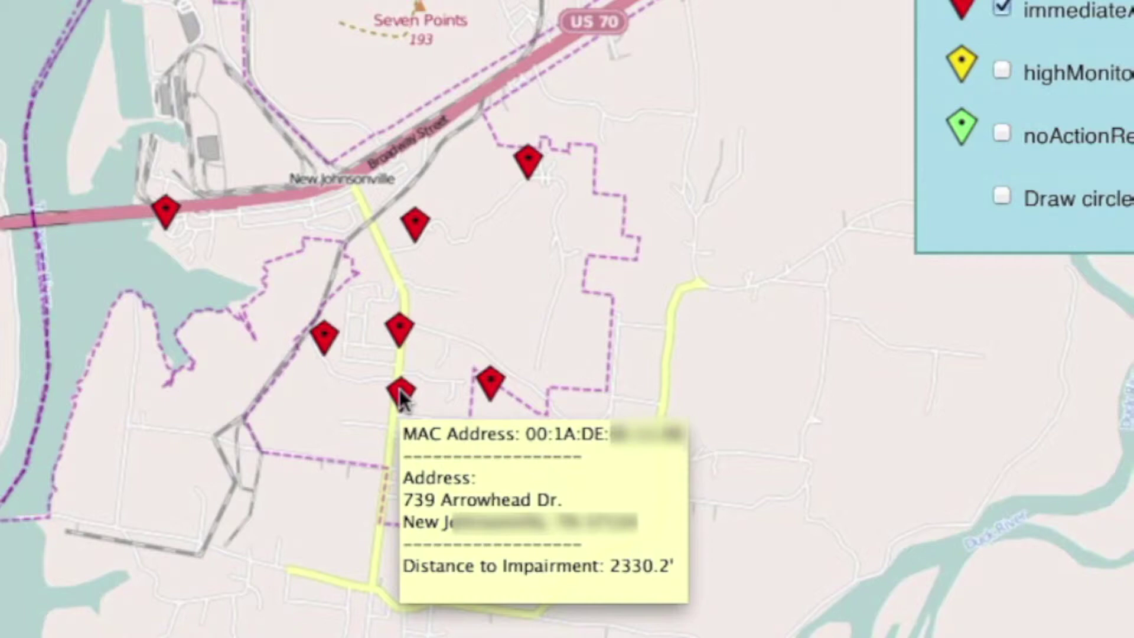
{"action": "left_click", "coordinate": [1001, 195]}
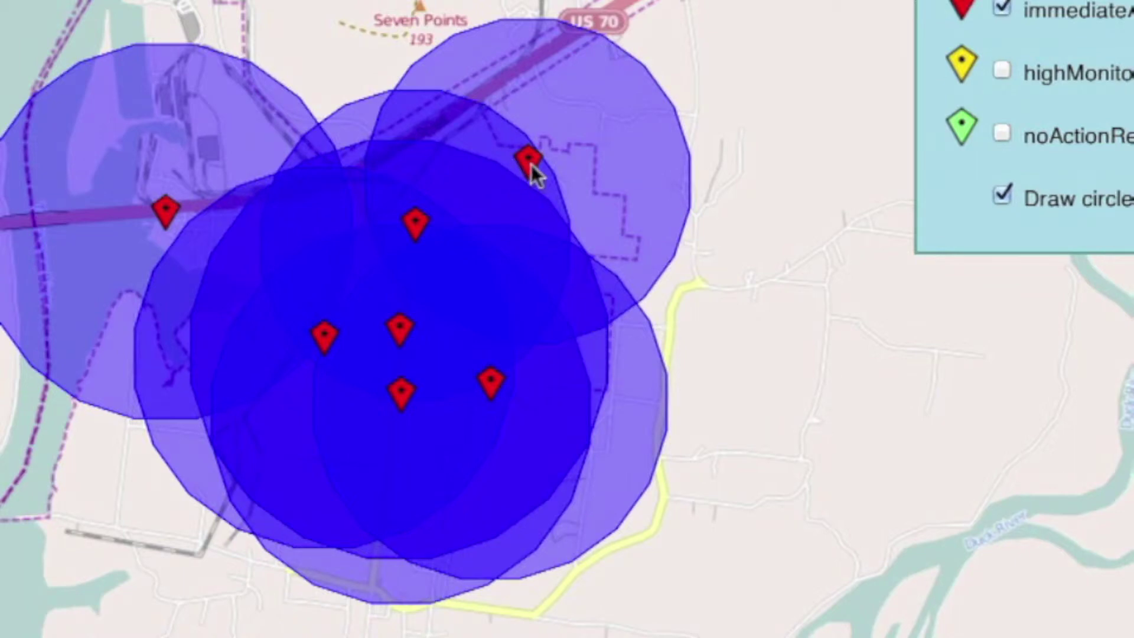
Review the seven red modems ringed by blue impairment-distance circles, then move to the Data menu
{"action": "mouse_move", "coordinate": [530, 164]}
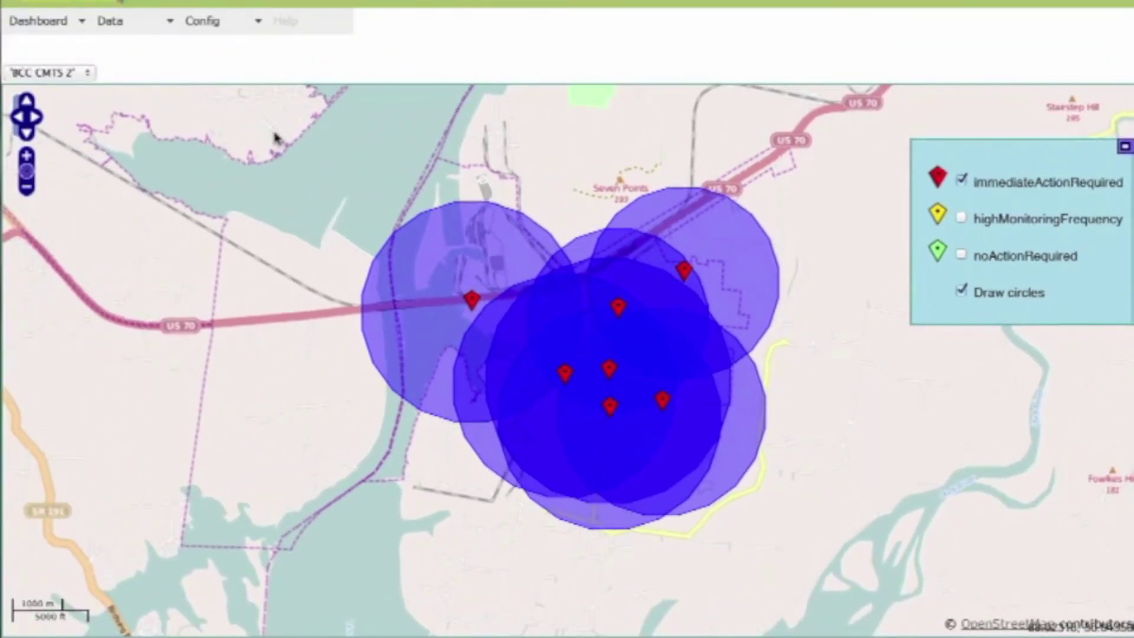
{"action": "left_click", "coordinate": [199, 26]}
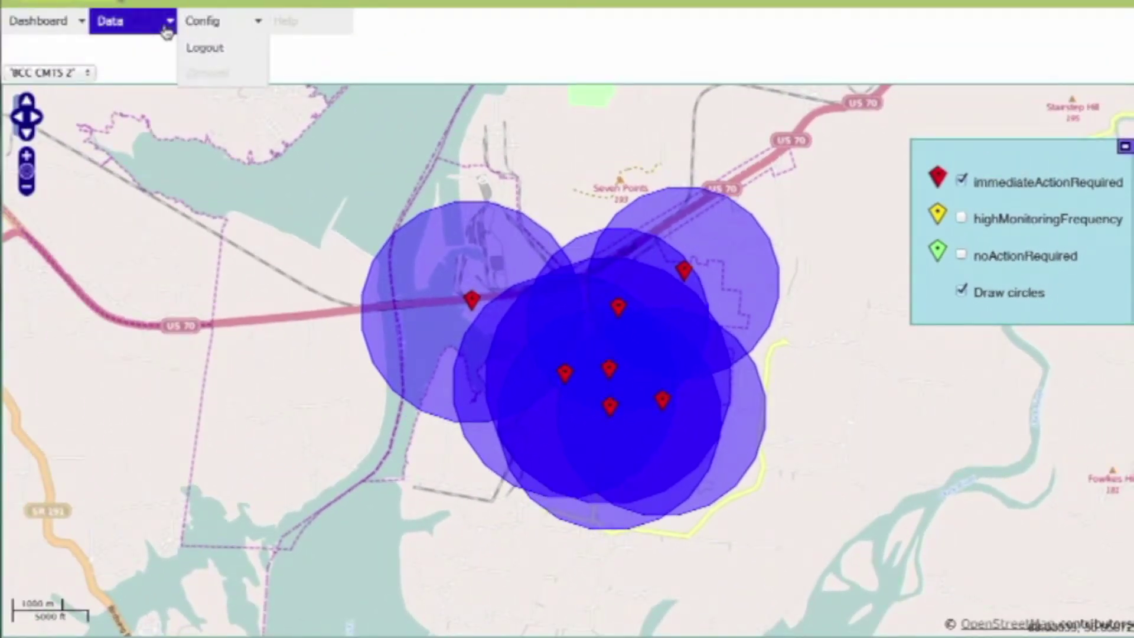
Open the SNMP Configuration page, keeping start poll time 00 HRS and polling interval 12
{"action": "left_click", "coordinate": [167, 29]}
{"action": "left_click", "coordinate": [140, 128]}
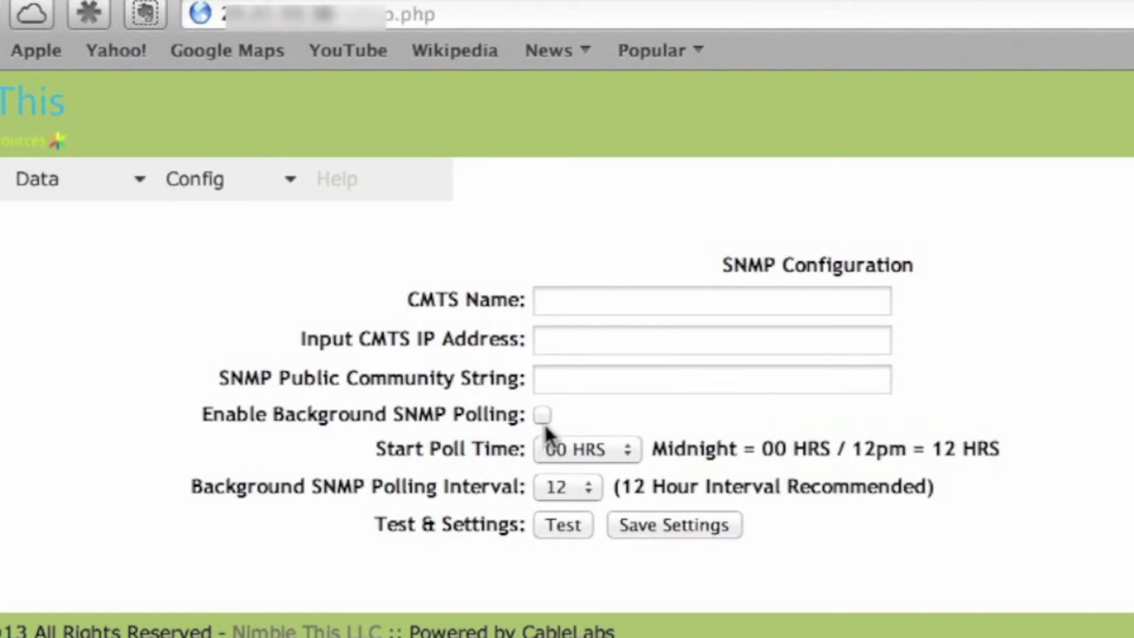
{"action": "left_click", "coordinate": [616, 447]}
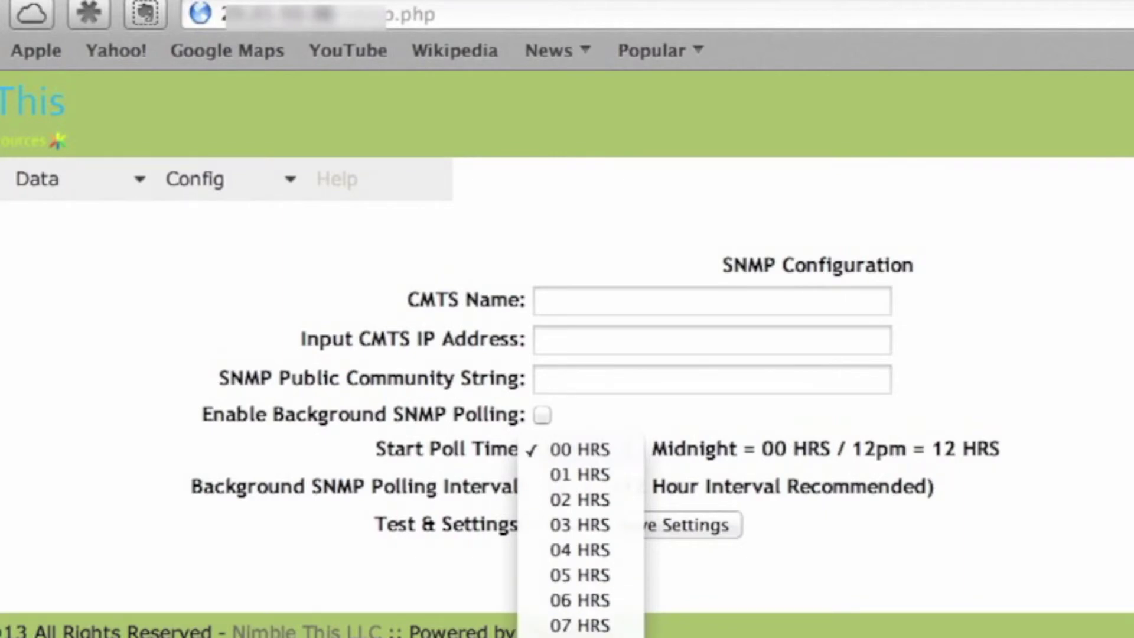
{"action": "left_click", "coordinate": [494, 520]}
{"action": "left_click", "coordinate": [591, 491]}
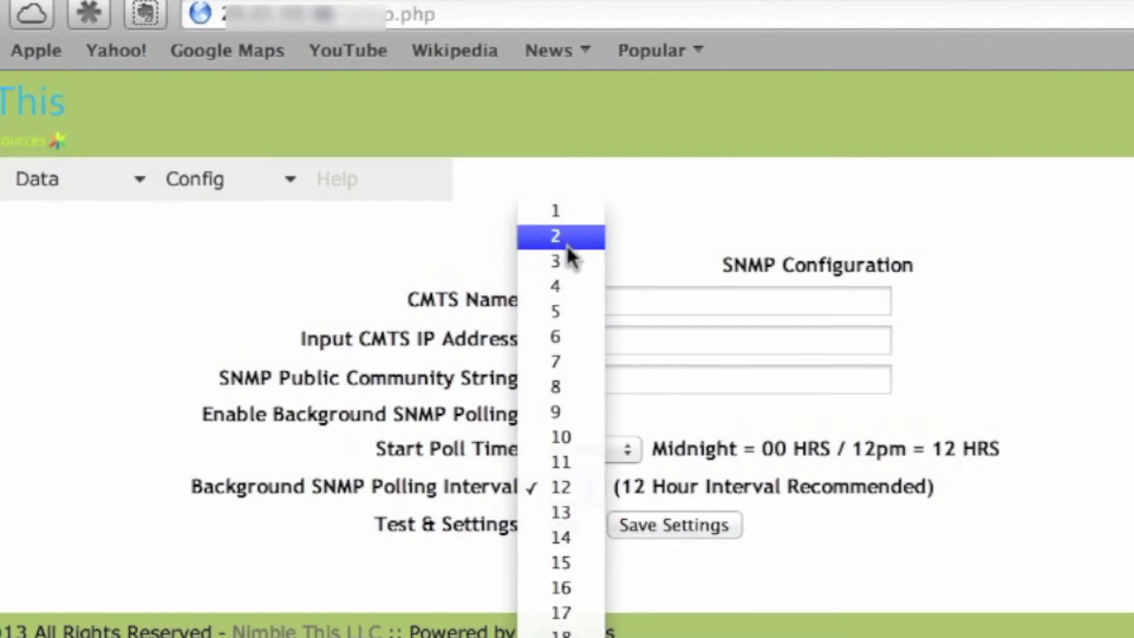
{"action": "left_click", "coordinate": [692, 579]}
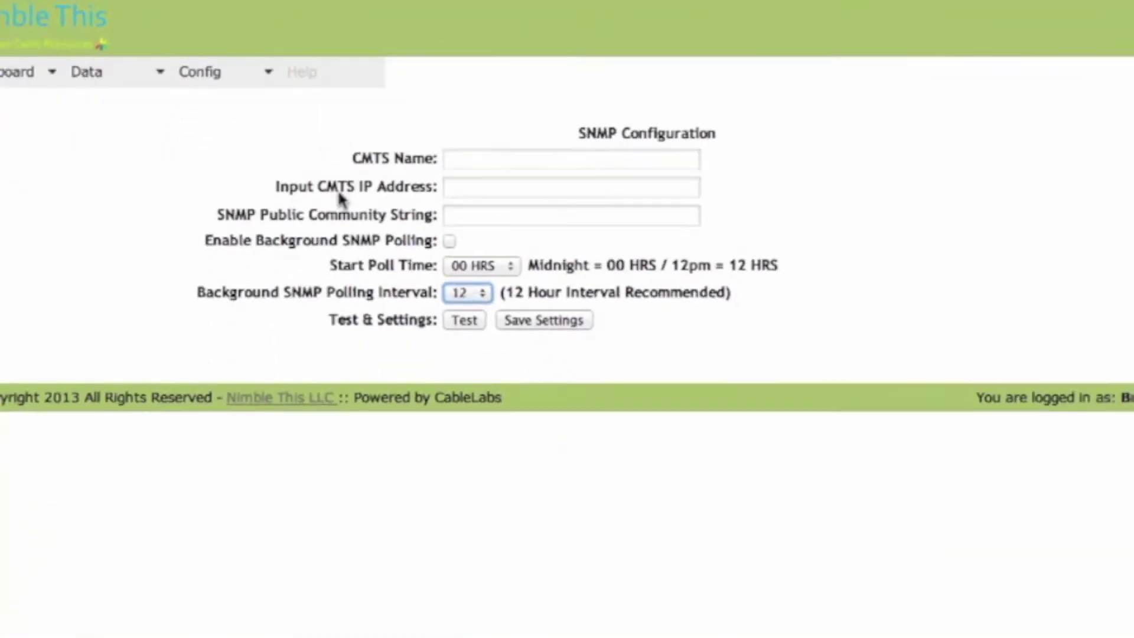
View the Manage Cmts list, then open Bulk Upload for equalizer coefficient and geo CSVs
{"action": "left_click", "coordinate": [41, 178]}
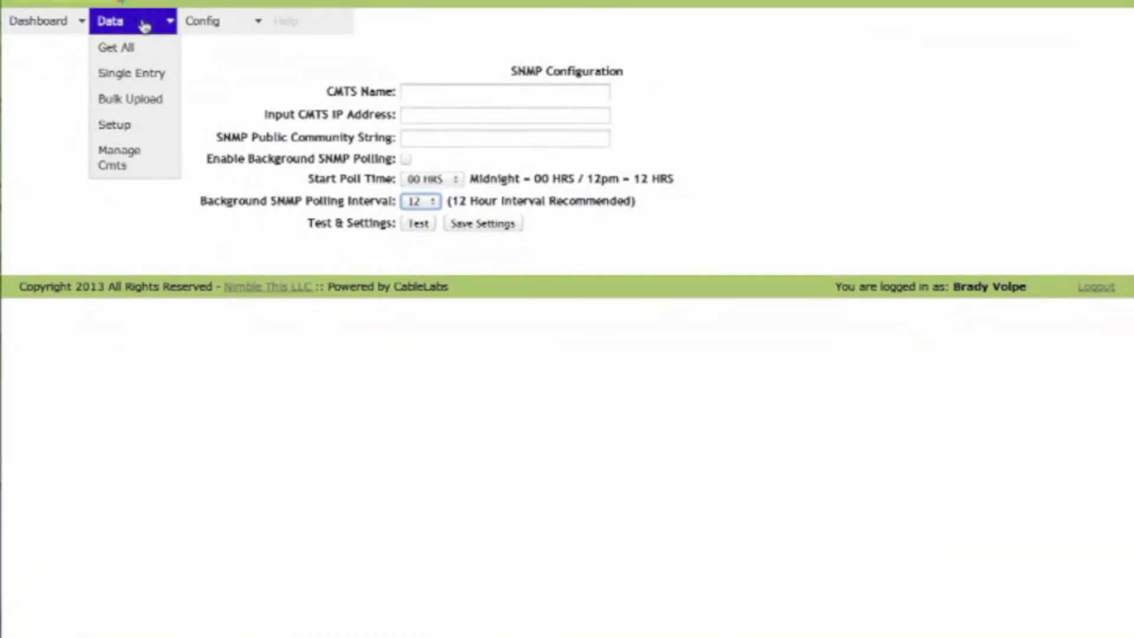
{"action": "left_click", "coordinate": [146, 170]}
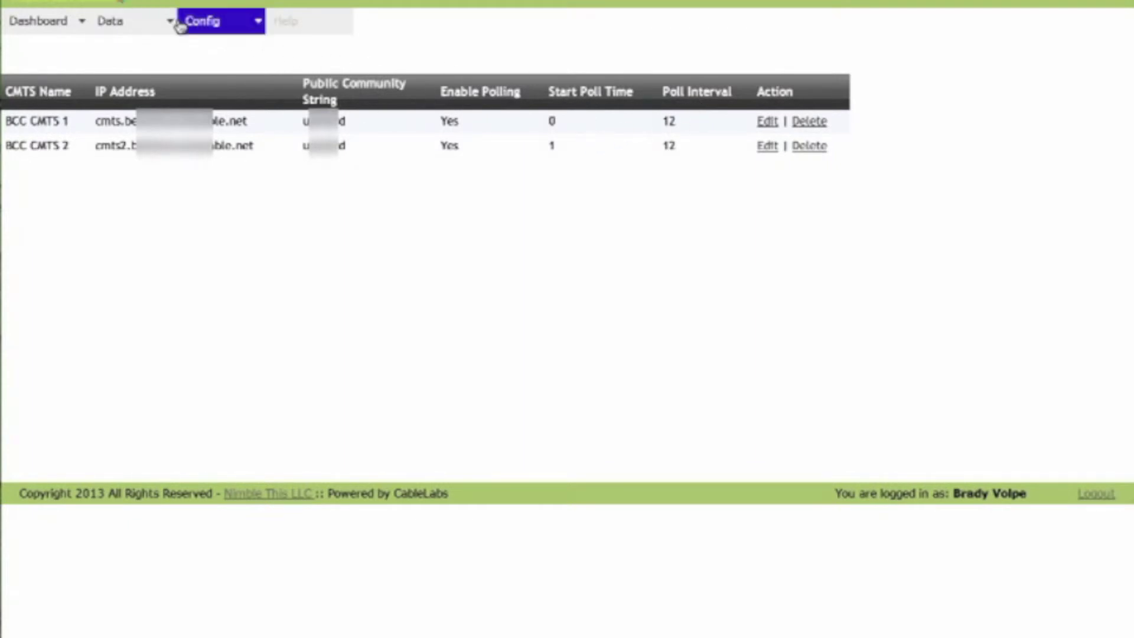
{"action": "mouse_move", "coordinate": [181, 26]}
{"action": "mouse_move", "coordinate": [147, 26]}
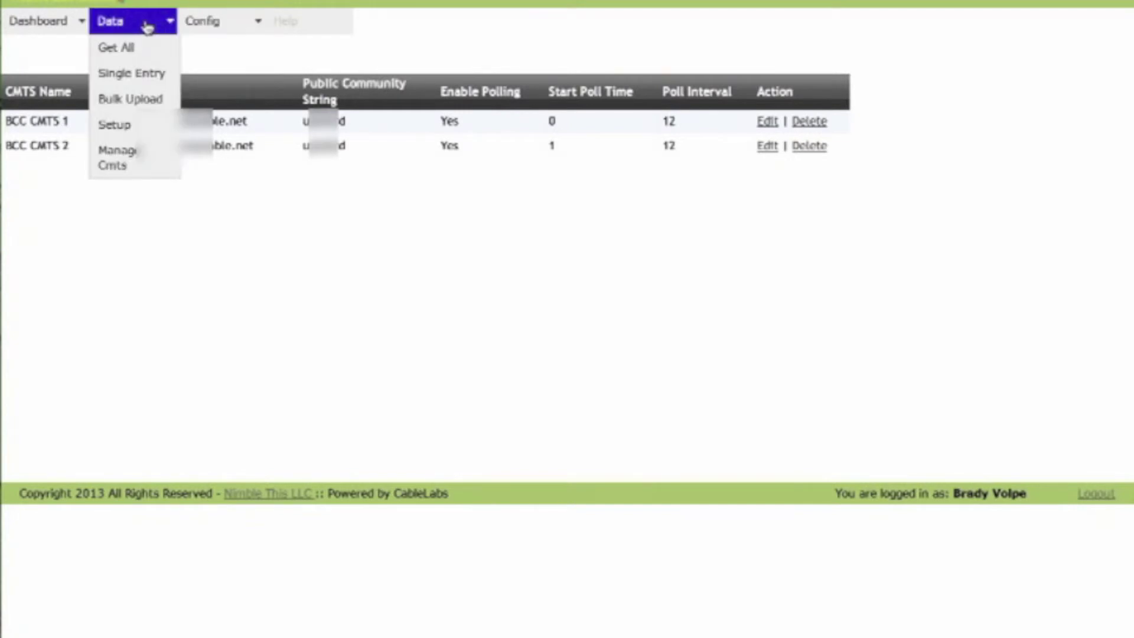
{"action": "left_click", "coordinate": [145, 98]}
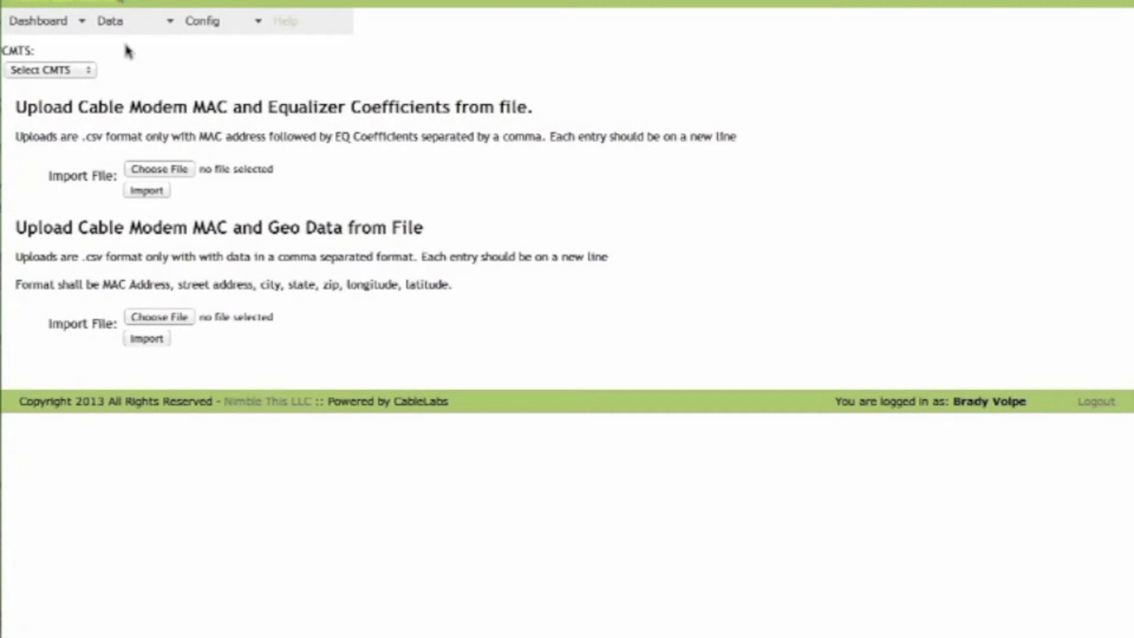
Return to the Summary dashboard and load BCC CMTS 2's analysis
{"action": "mouse_move", "coordinate": [77, 20]}
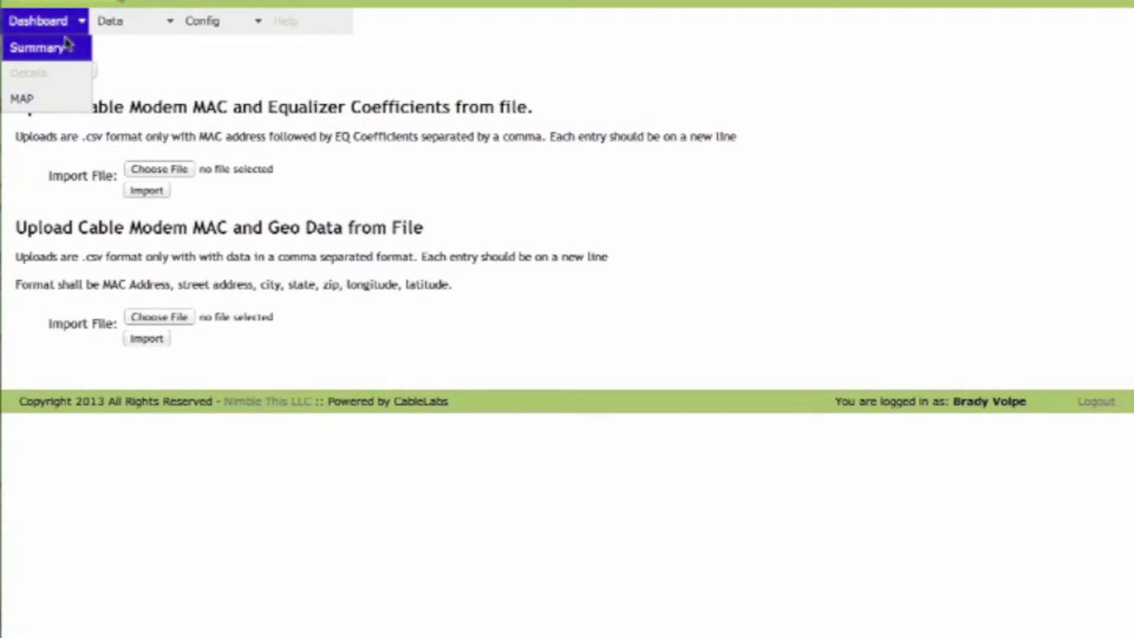
{"action": "left_click", "coordinate": [67, 43]}
{"action": "left_click", "coordinate": [71, 45]}
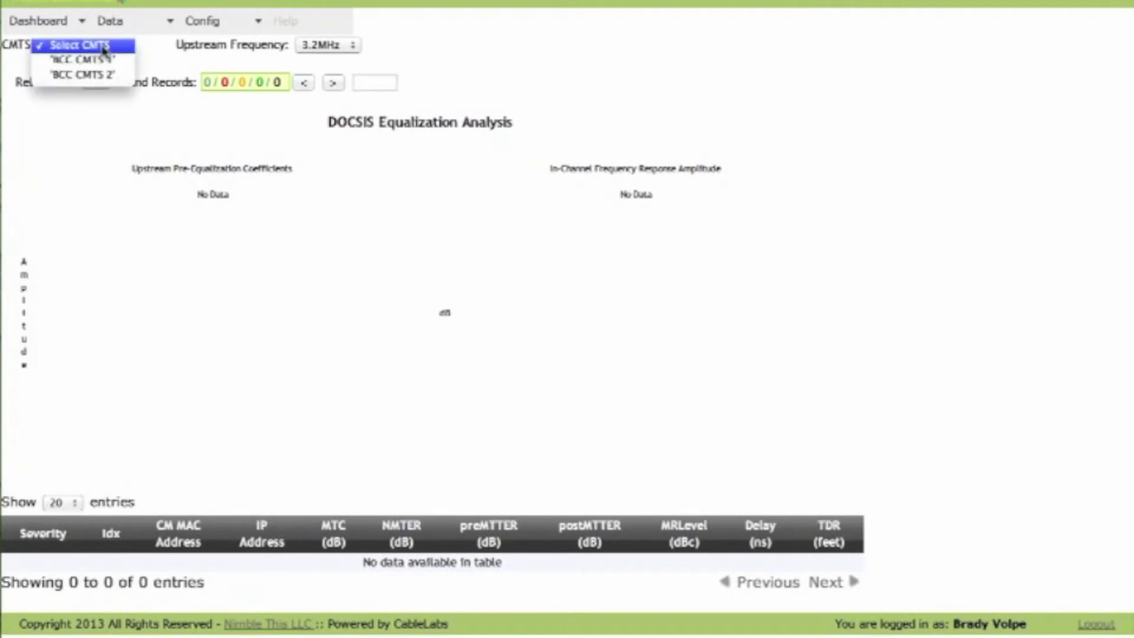
{"action": "left_click", "coordinate": [85, 74]}
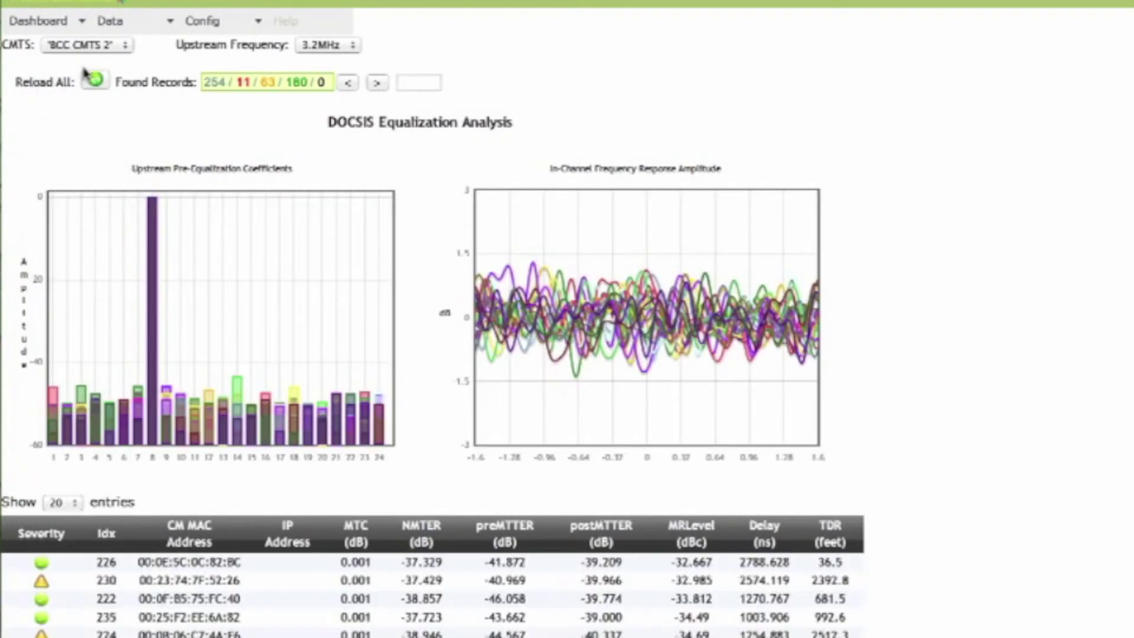
Chart modem 226 alone, then filter the table to the 11 red-severity modems
{"action": "scroll", "coordinate": [278, 151], "scroll_direction": "down", "scroll_amount": 3}
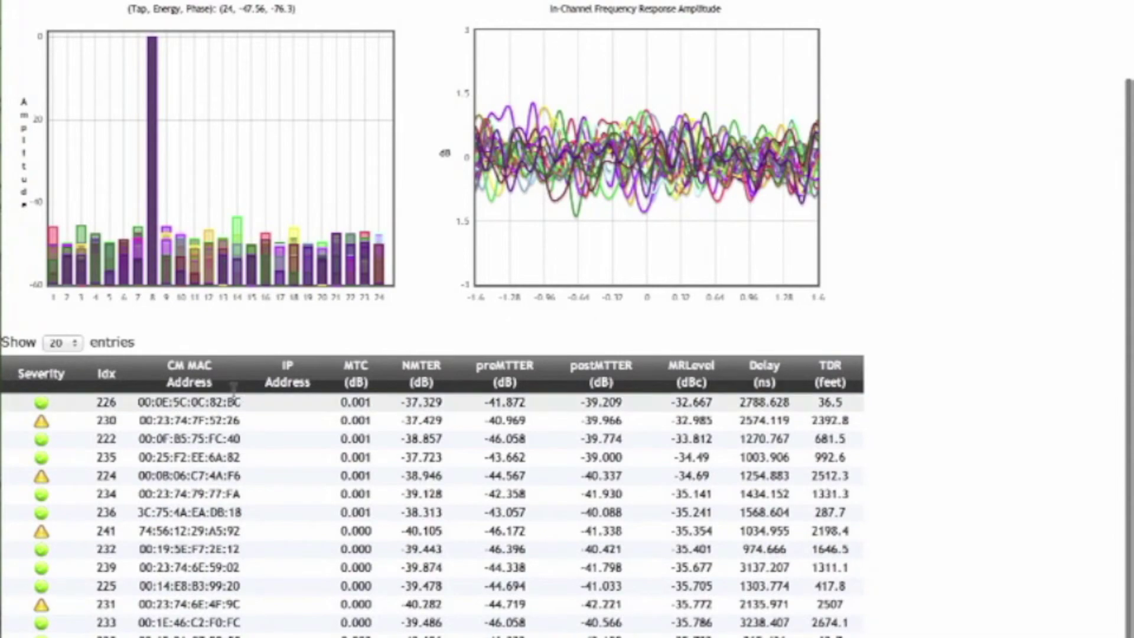
{"action": "left_click", "coordinate": [220, 402]}
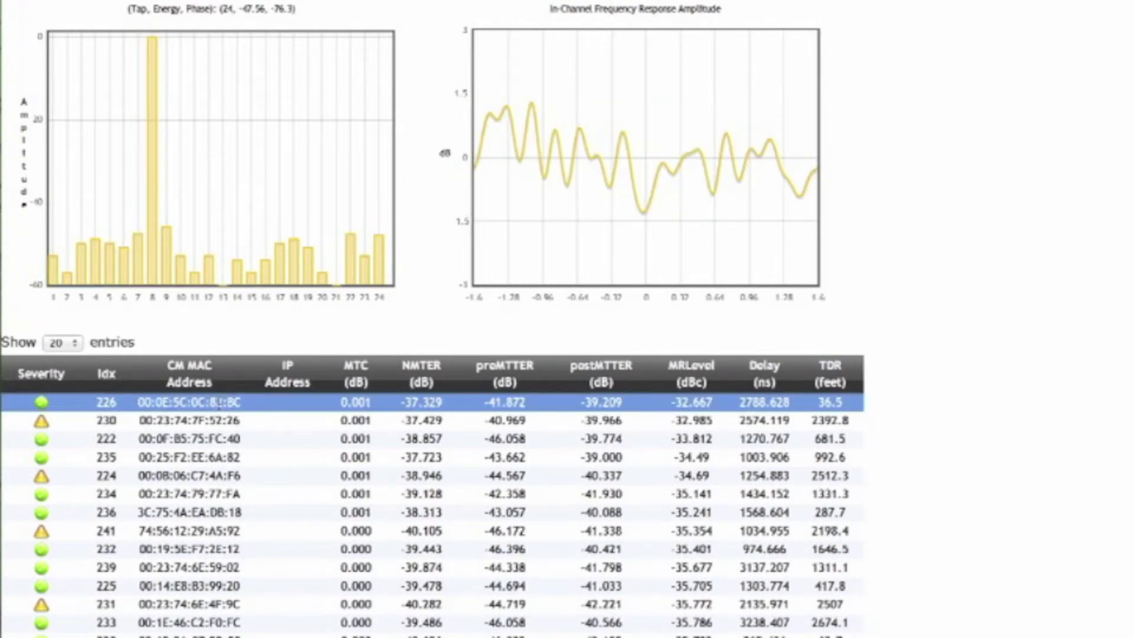
{"action": "scroll", "coordinate": [219, 402], "scroll_direction": "up", "scroll_amount": 3}
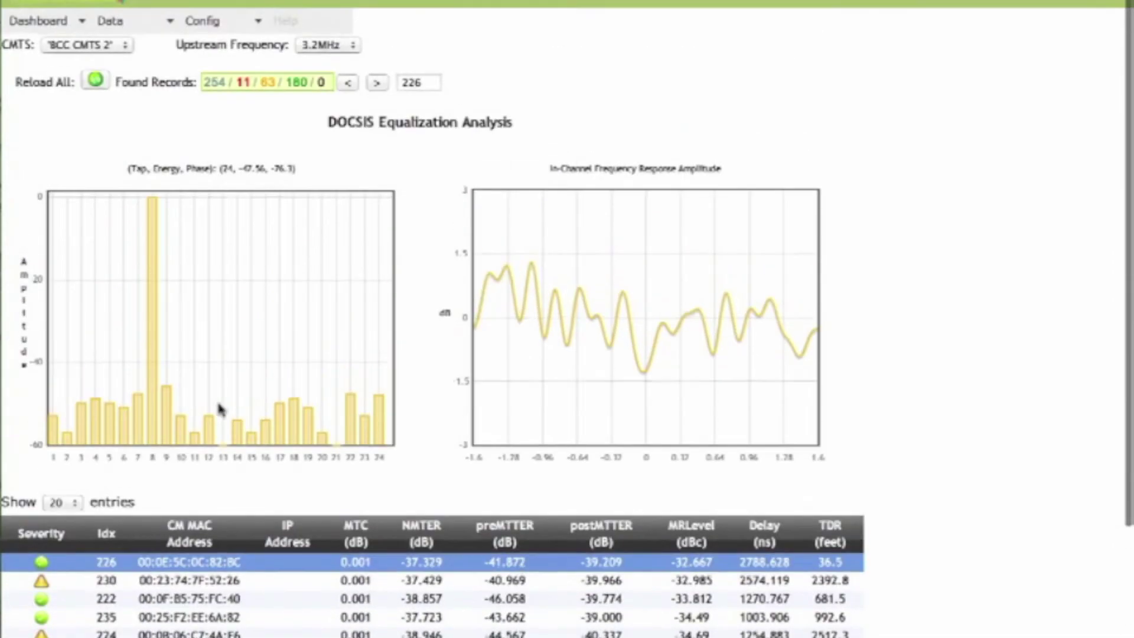
{"action": "left_click", "coordinate": [242, 84]}
{"action": "scroll", "coordinate": [245, 185], "scroll_direction": "down", "scroll_amount": 2}
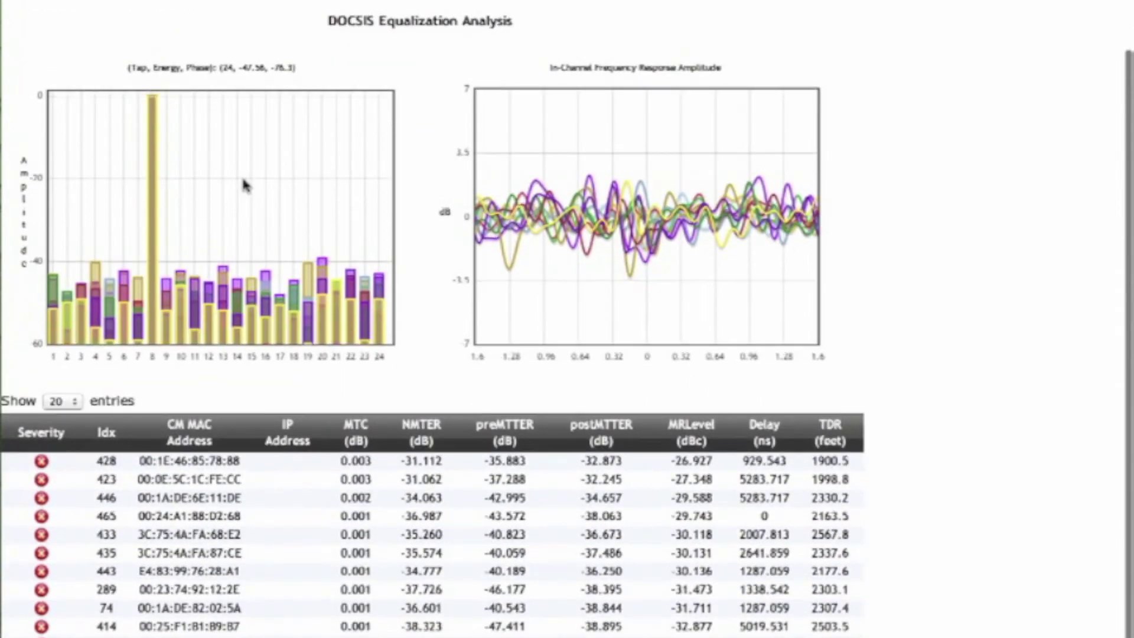
{"action": "scroll", "coordinate": [245, 184], "scroll_direction": "up", "scroll_amount": 2}
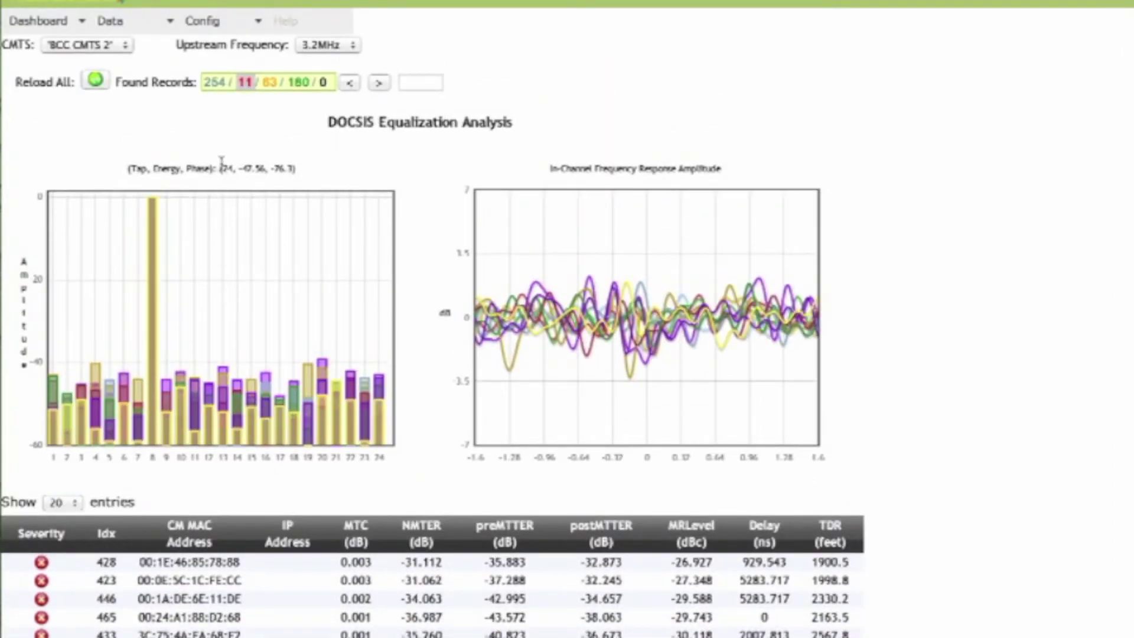
{"action": "scroll", "coordinate": [222, 161], "scroll_direction": "down", "scroll_amount": 2}
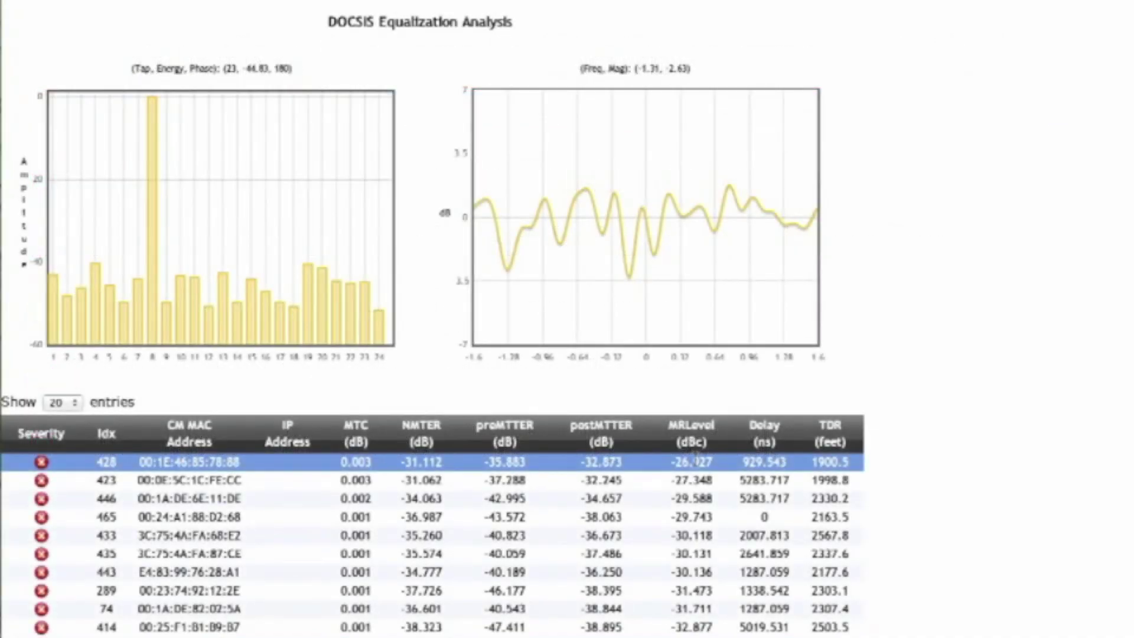
Scroll back up to view modem 428's pre-equalization taps and frequency response charts alone
{"action": "scroll", "coordinate": [699, 363], "scroll_direction": "up", "scroll_amount": 3}
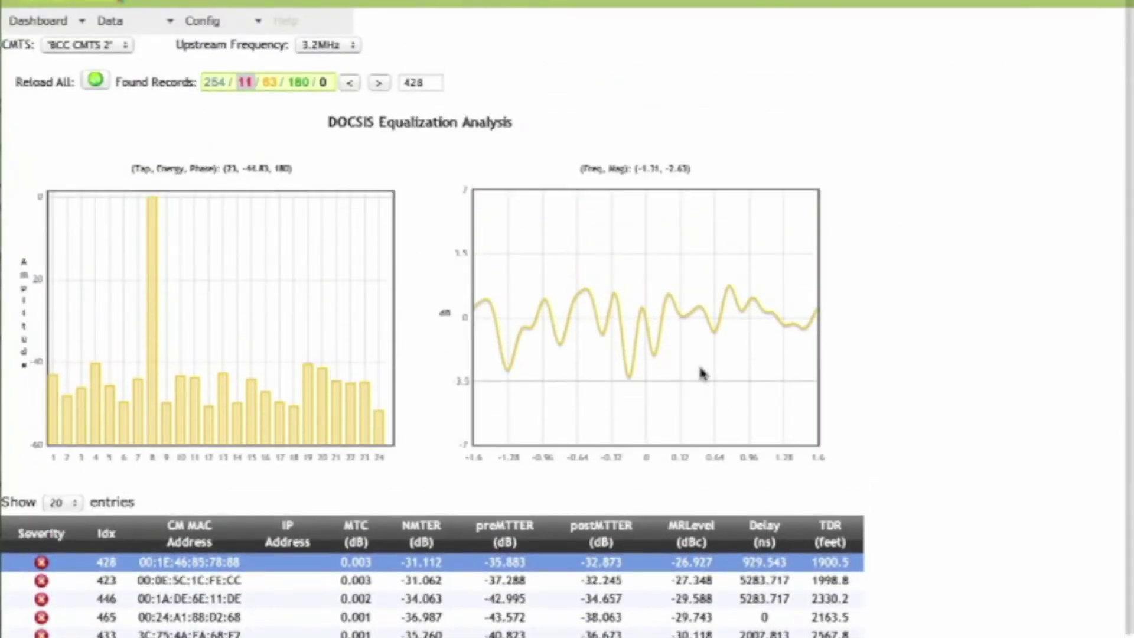